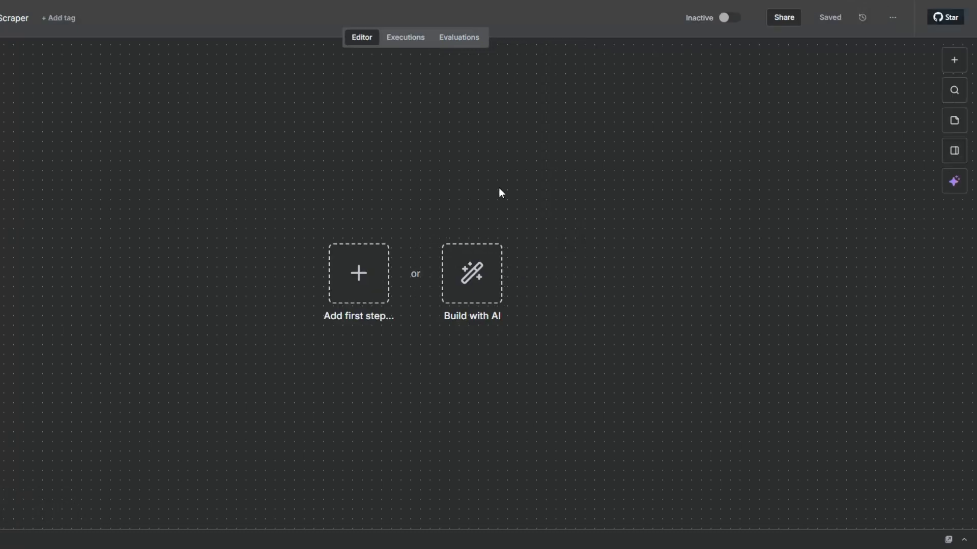
Add a manual trigger as the workflow's first node and move it toward the canvas's left side.
{"action": "left_click", "coordinate": [341, 288]}
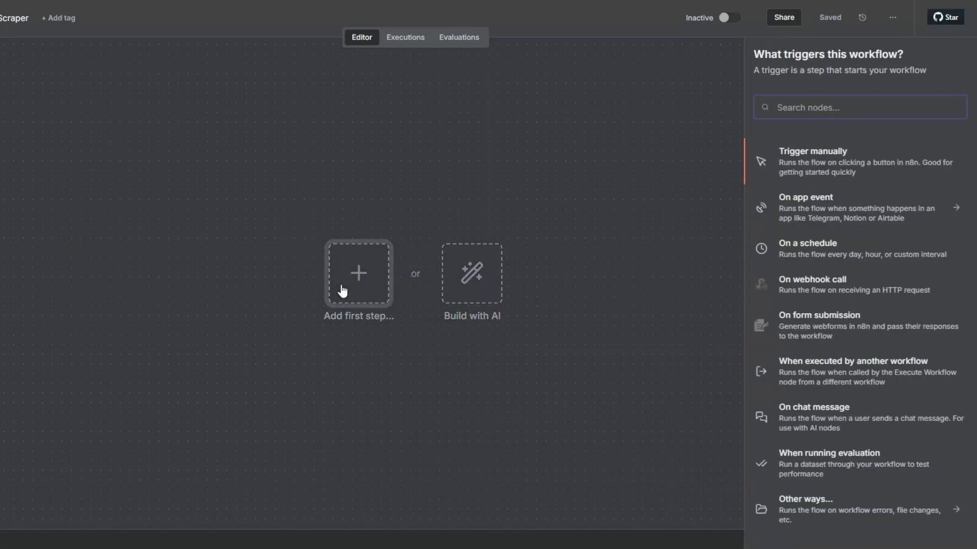
{"action": "left_click", "coordinate": [807, 154]}
{"action": "left_click_drag", "start_coordinate": [356, 276], "coordinate": [65, 275]}
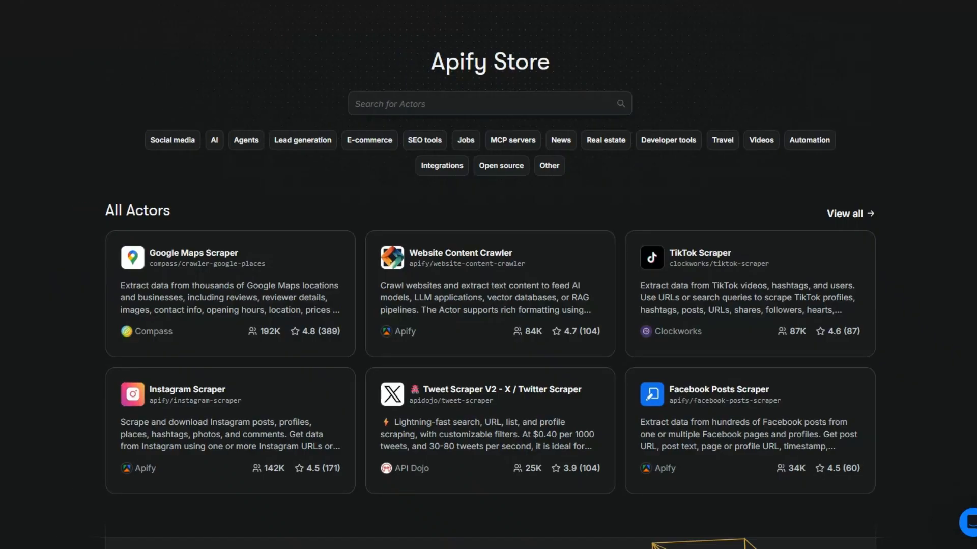
{"action": "left_click_drag", "start_coordinate": [437, 53], "coordinate": [546, 53]}
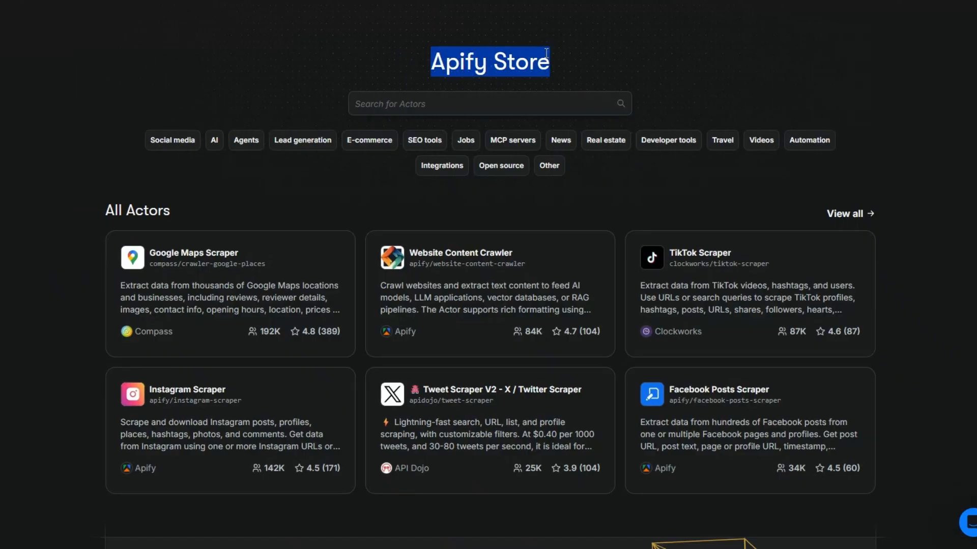
{"action": "left_click", "coordinate": [578, 59]}
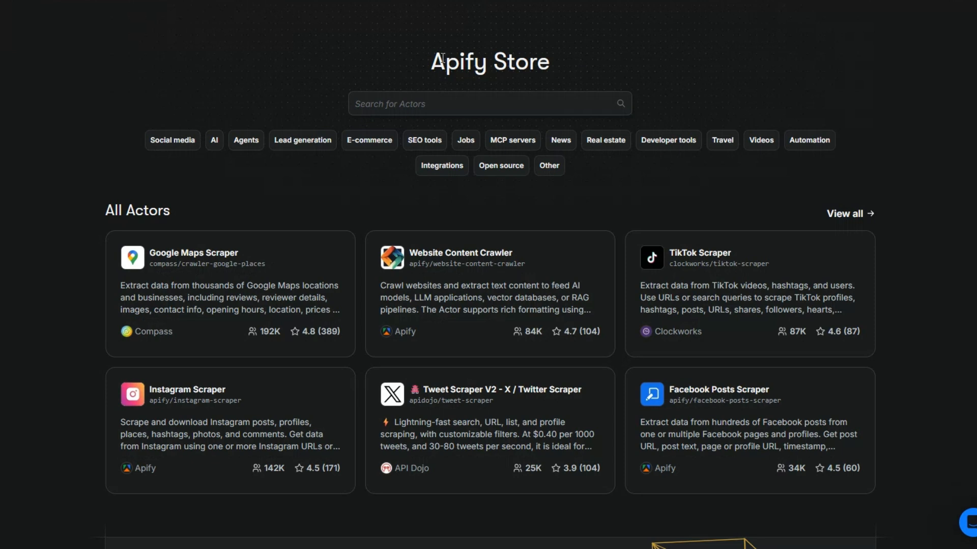
{"action": "left_click_drag", "start_coordinate": [446, 59], "coordinate": [548, 57]}
Search the Apify Store for "amazon product scraper" and open the Amazon Product Scraper by Junglee.
{"action": "left_click", "coordinate": [407, 99]}
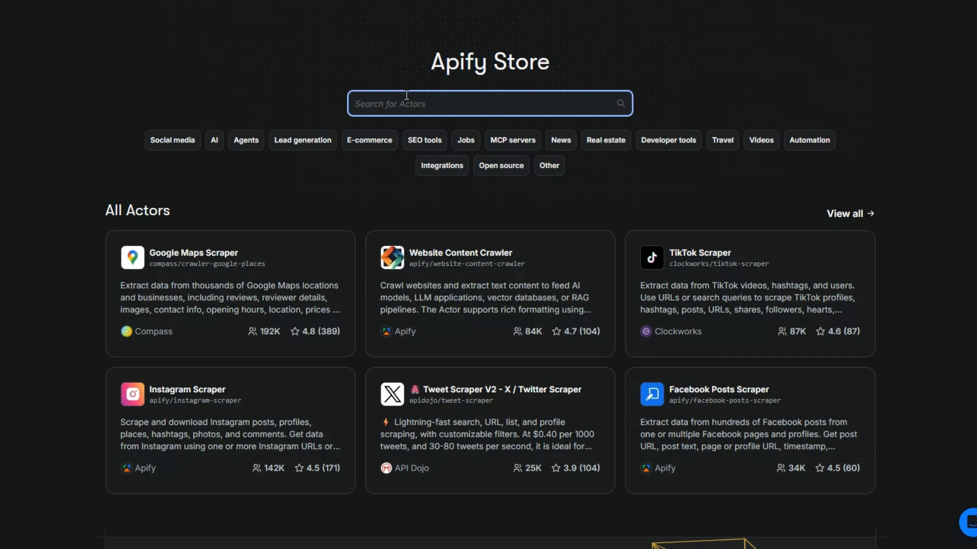
{"action": "type", "text": "amazon produc"}
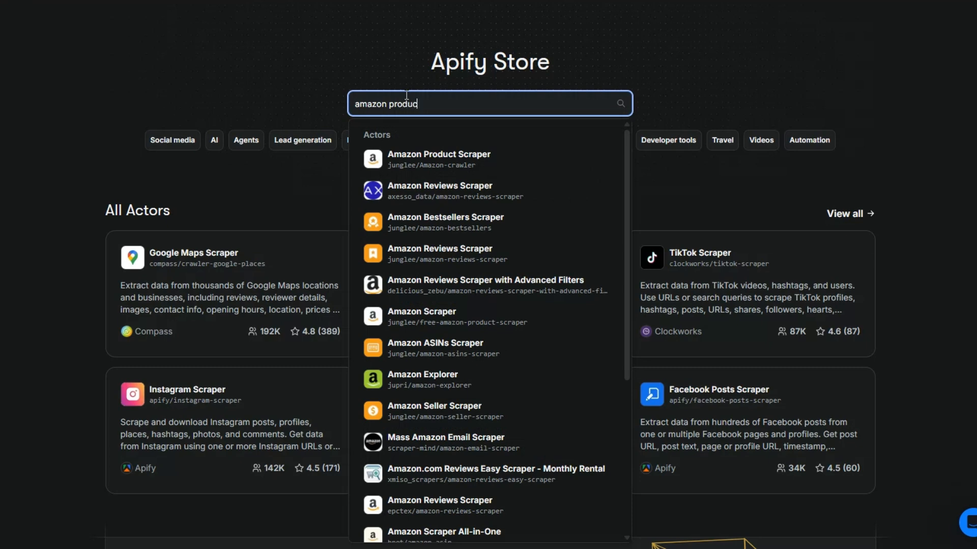
{"action": "type", "text": "t scraper"}
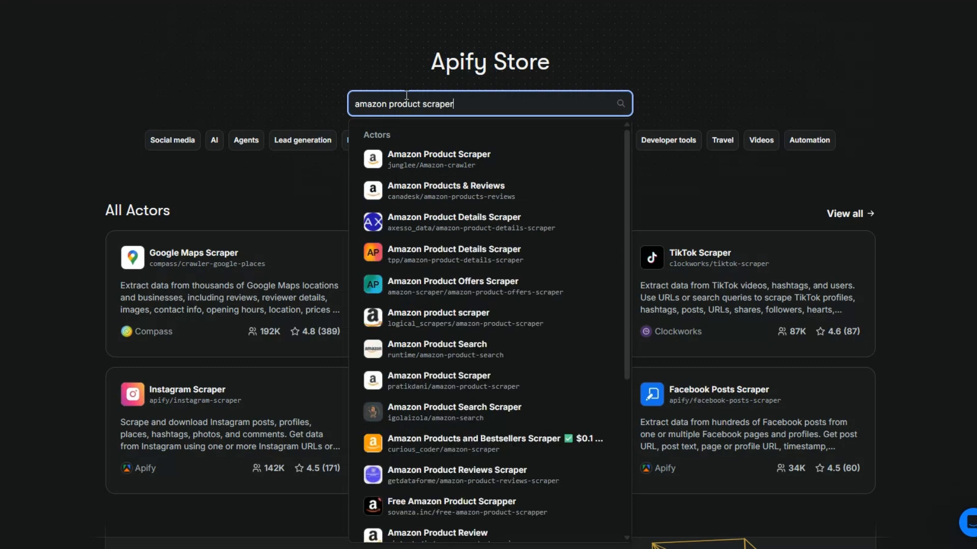
{"action": "key", "text": "Return"}
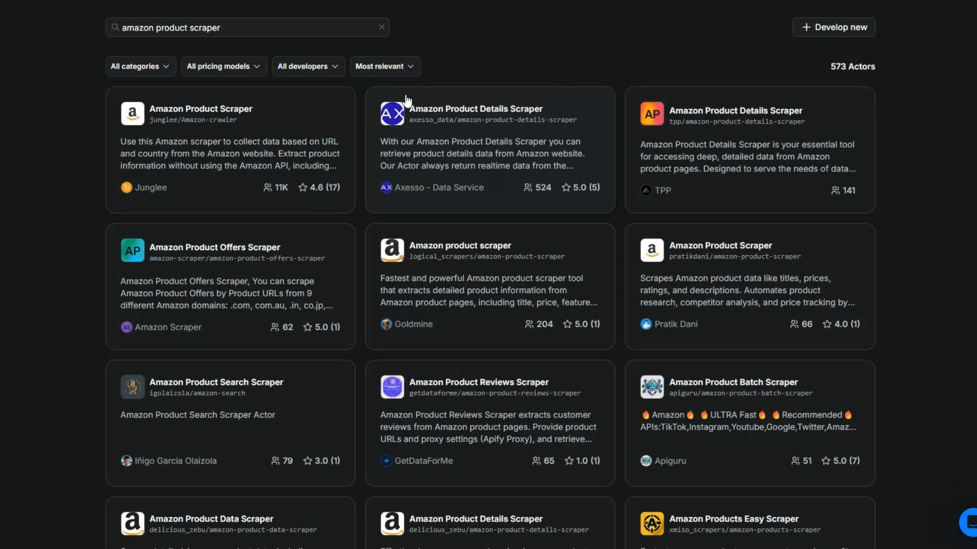
{"action": "left_click_drag", "start_coordinate": [822, 77], "coordinate": [876, 68]}
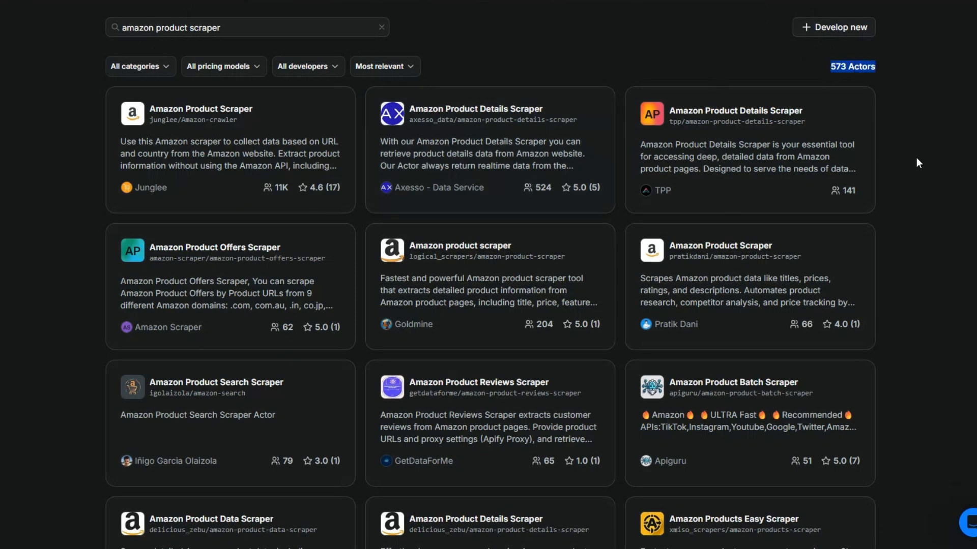
{"action": "left_click", "coordinate": [210, 112]}
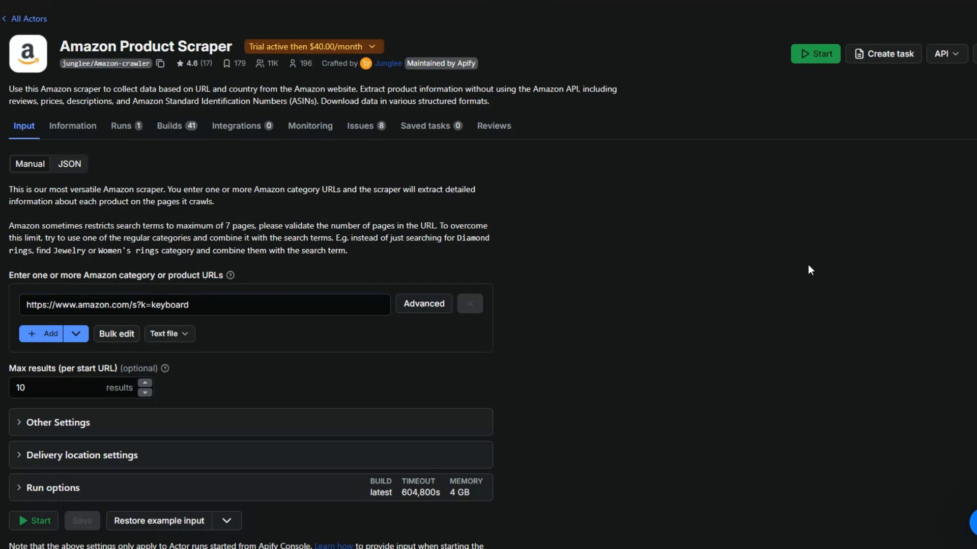
{"action": "scroll", "coordinate": [809, 265], "scroll_direction": "down", "scroll_amount": 1}
{"action": "triple_click", "coordinate": [206, 242]}
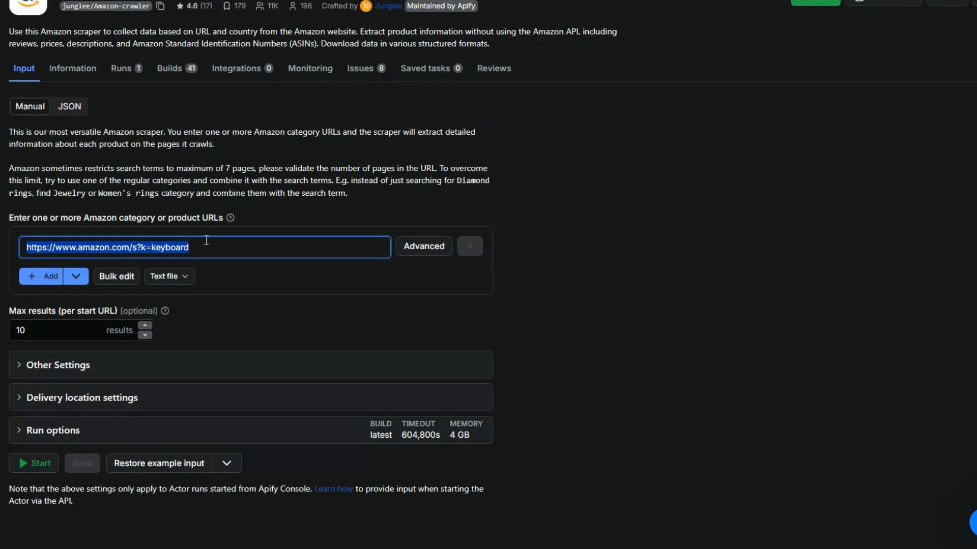
{"action": "left_click", "coordinate": [207, 242]}
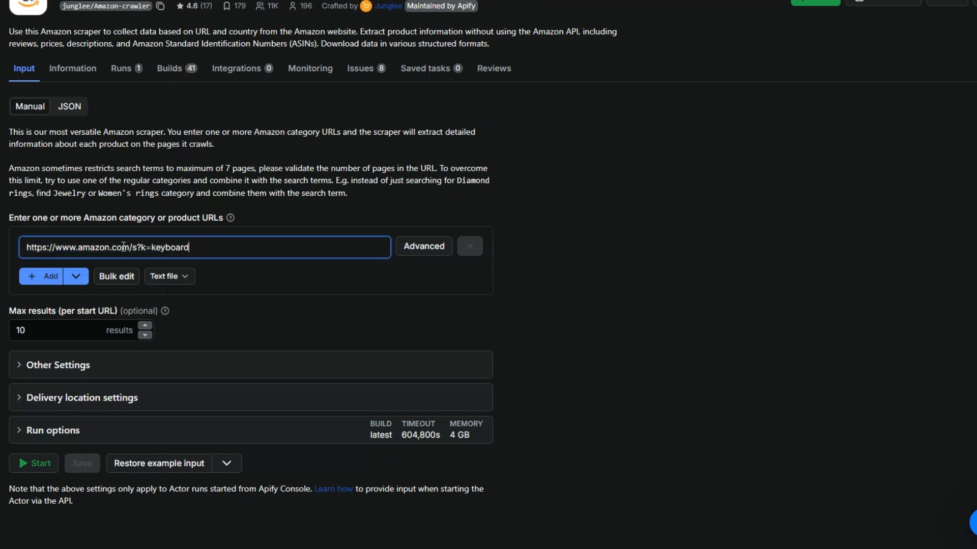
{"action": "left_click", "coordinate": [34, 329]}
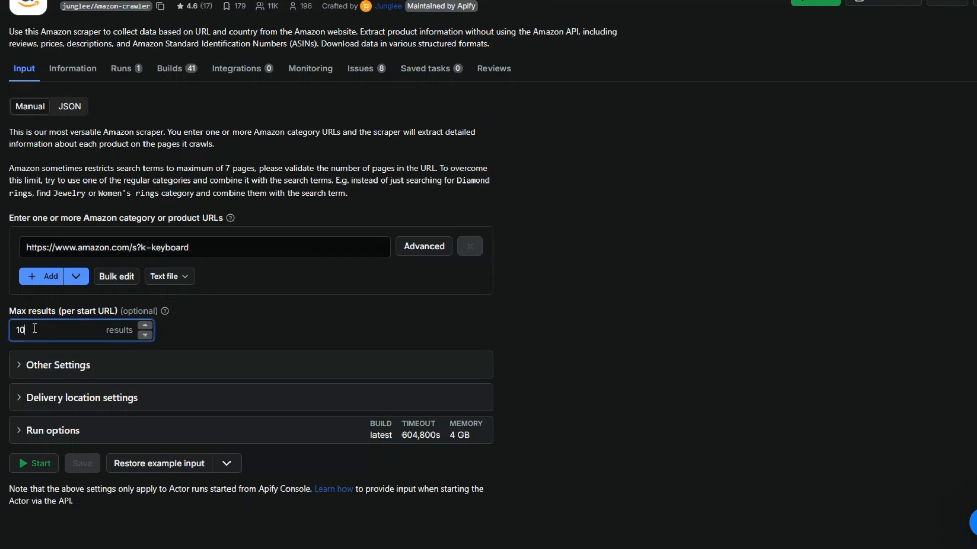
{"action": "left_click", "coordinate": [198, 251]}
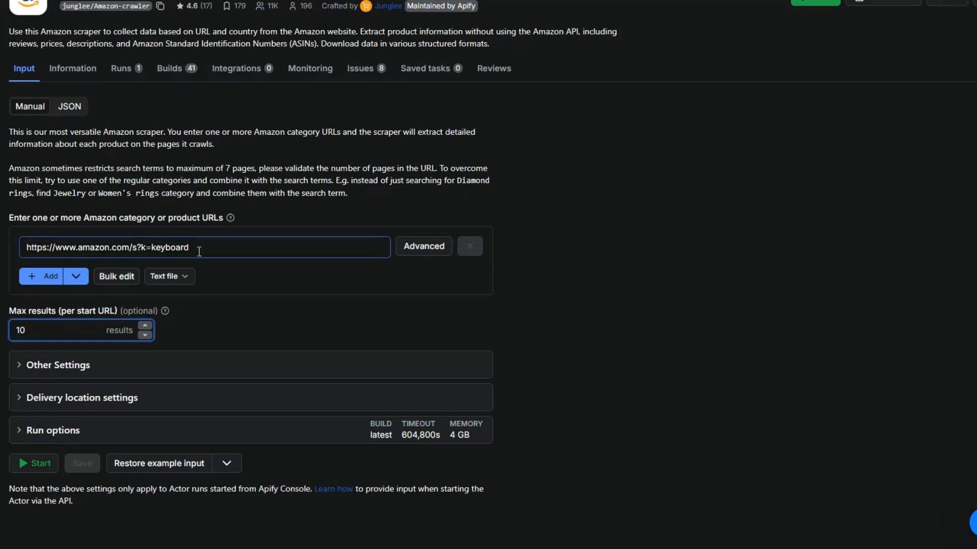
{"action": "left_click", "coordinate": [230, 310]}
{"action": "left_click", "coordinate": [38, 466]}
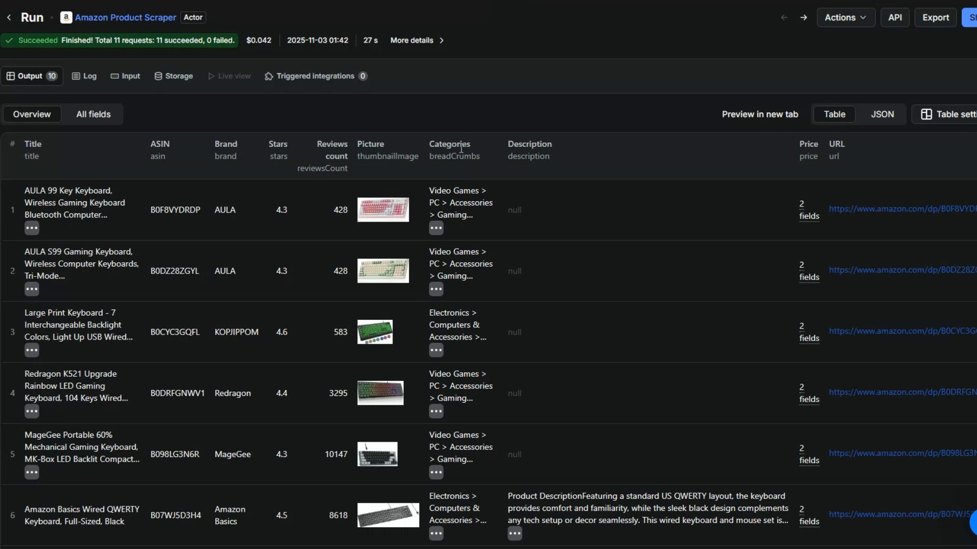
Examine the run's output table, including product titles, ASINs, brands, ratings, prices and URLs.
{"action": "scroll", "coordinate": [463, 142], "scroll_direction": "down", "scroll_amount": 5}
{"action": "scroll", "coordinate": [460, 151], "scroll_direction": "up", "scroll_amount": 5}
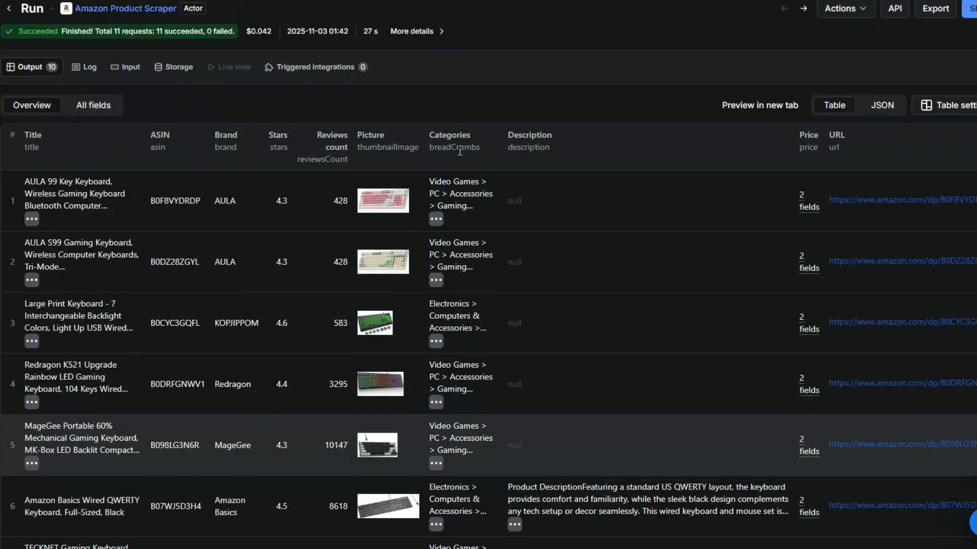
{"action": "scroll", "coordinate": [460, 151], "scroll_direction": "up", "scroll_amount": 1}
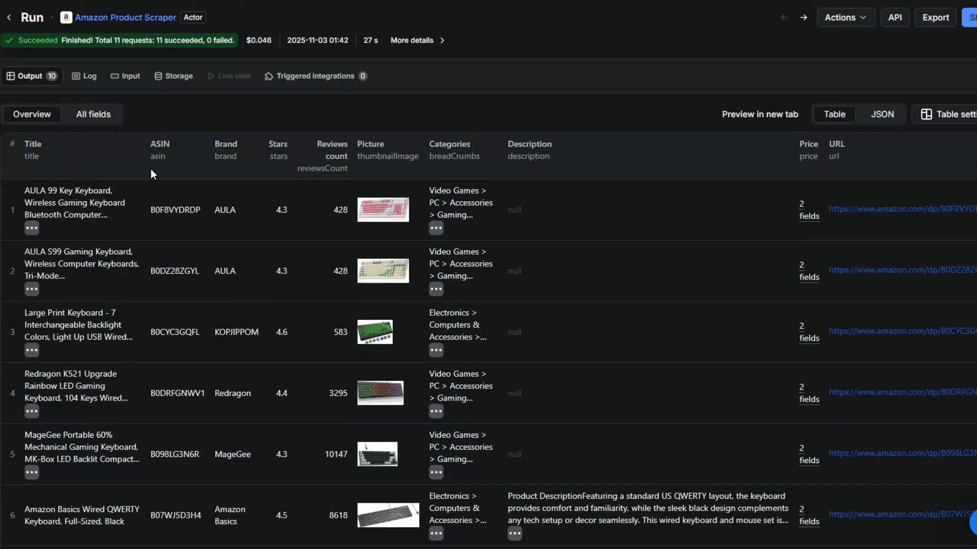
{"action": "scroll", "coordinate": [144, 170], "scroll_direction": "down", "scroll_amount": 5}
{"action": "scroll", "coordinate": [145, 201], "scroll_direction": "up", "scroll_amount": 5}
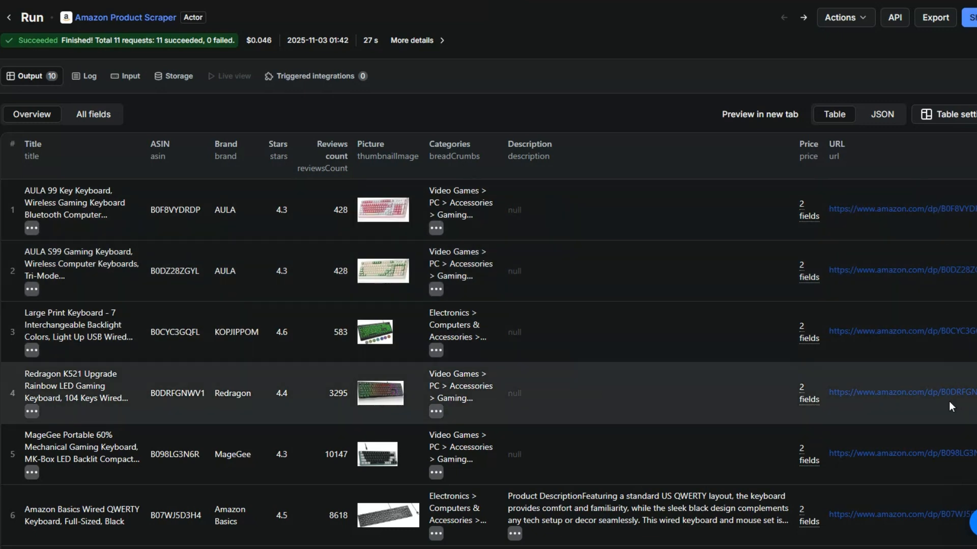
{"action": "scroll", "coordinate": [946, 401], "scroll_direction": "down", "scroll_amount": 5}
{"action": "scroll", "coordinate": [944, 400], "scroll_direction": "up", "scroll_amount": 5}
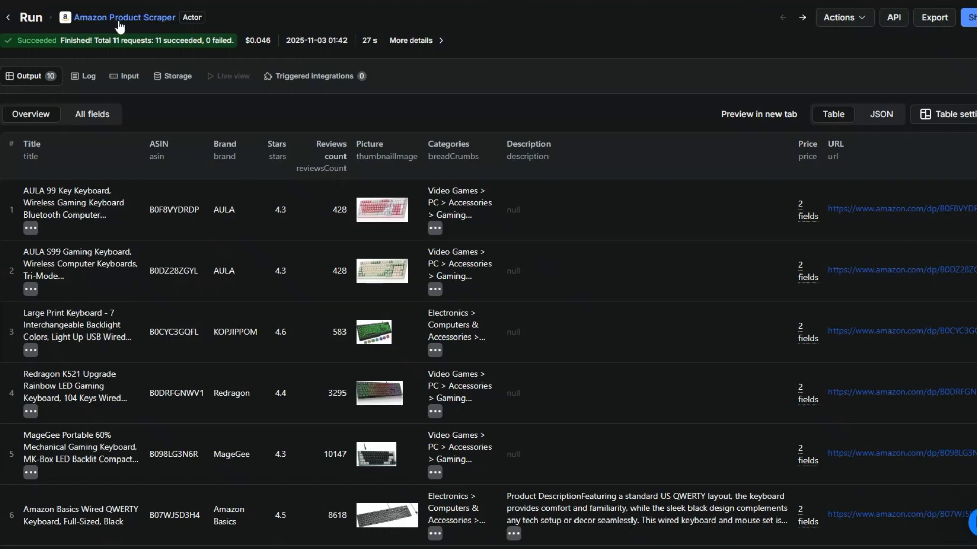
Review the scraper's input URL and the Product URL sheet of the Amazon Product Scraper spreadsheet in Google Sheets.
{"action": "left_click", "coordinate": [120, 19]}
{"action": "left_click_drag", "start_coordinate": [188, 304], "coordinate": [5, 313]}
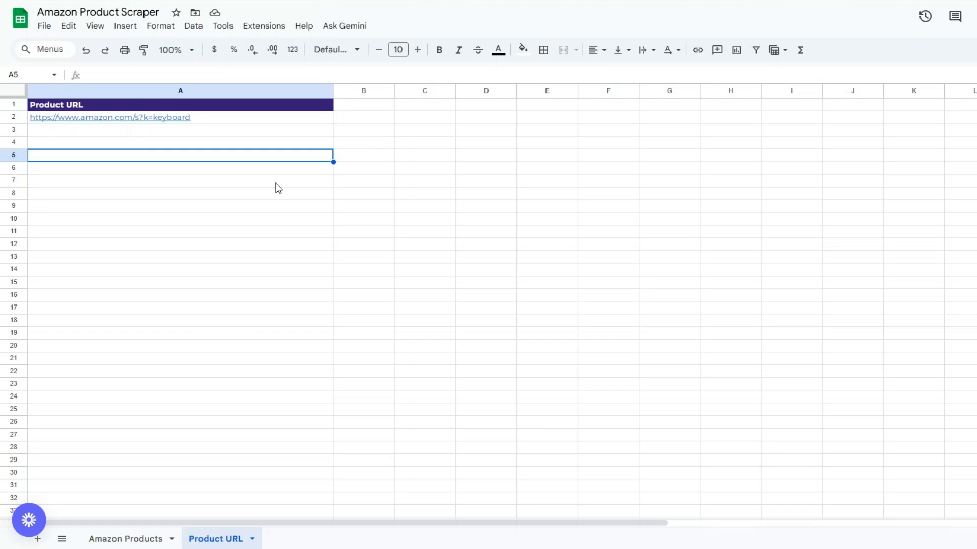
{"action": "left_click", "coordinate": [179, 193]}
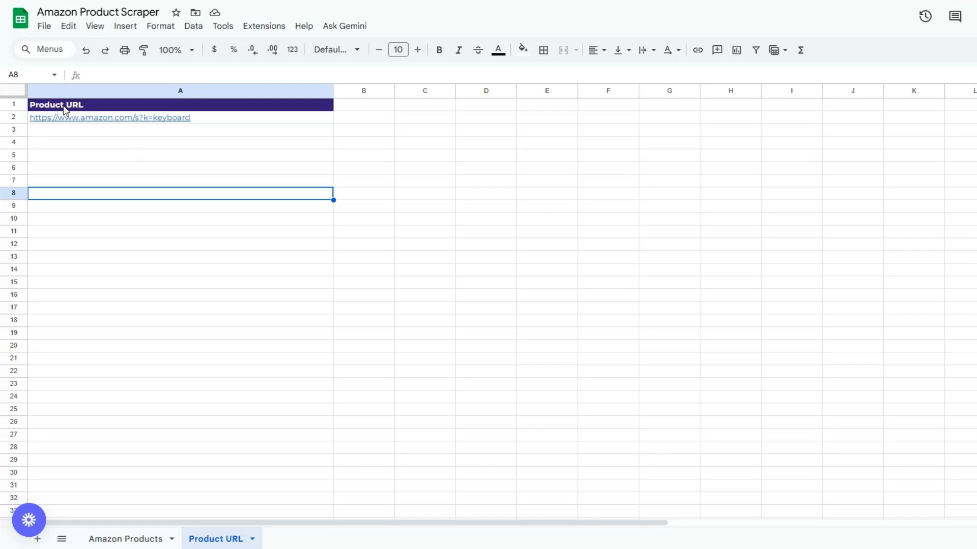
{"action": "left_click", "coordinate": [124, 168]}
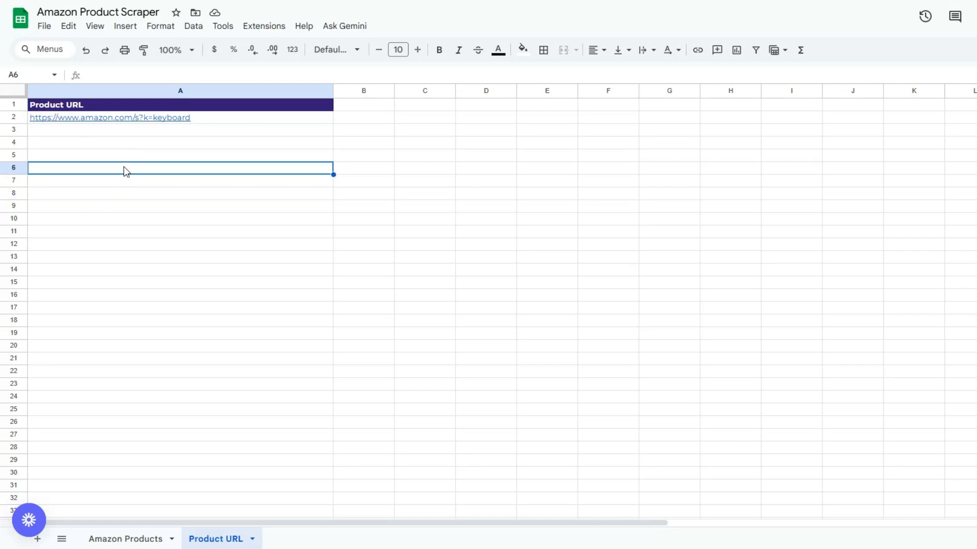
{"action": "left_click", "coordinate": [153, 133]}
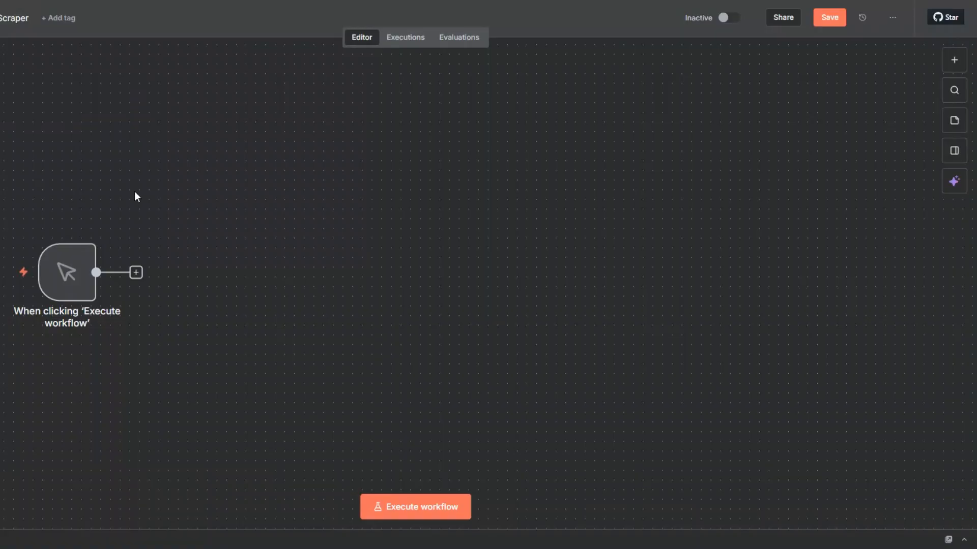
Add a Google Sheets "Get row(s) in sheet" node after the manual trigger in the n8n workflow.
{"action": "left_click", "coordinate": [136, 273]}
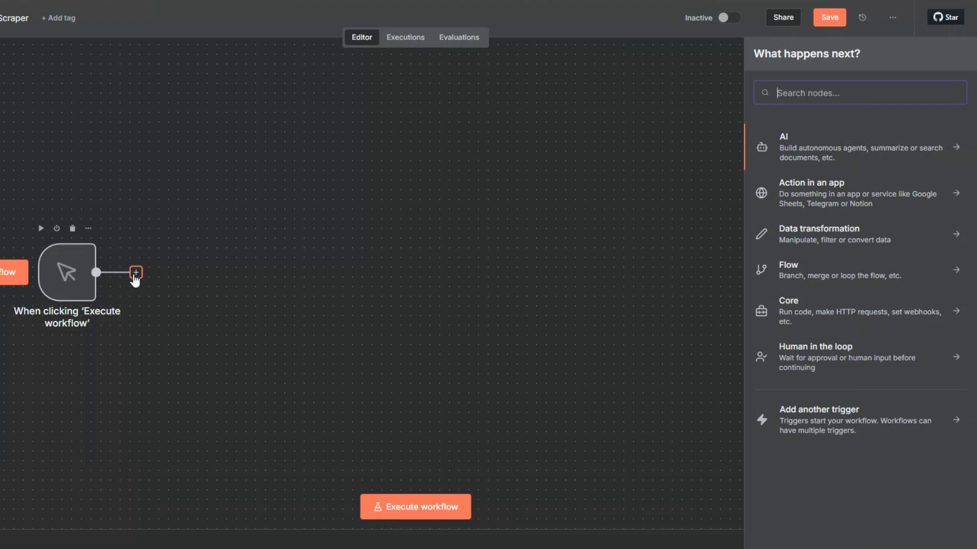
{"action": "type", "text": "go"}
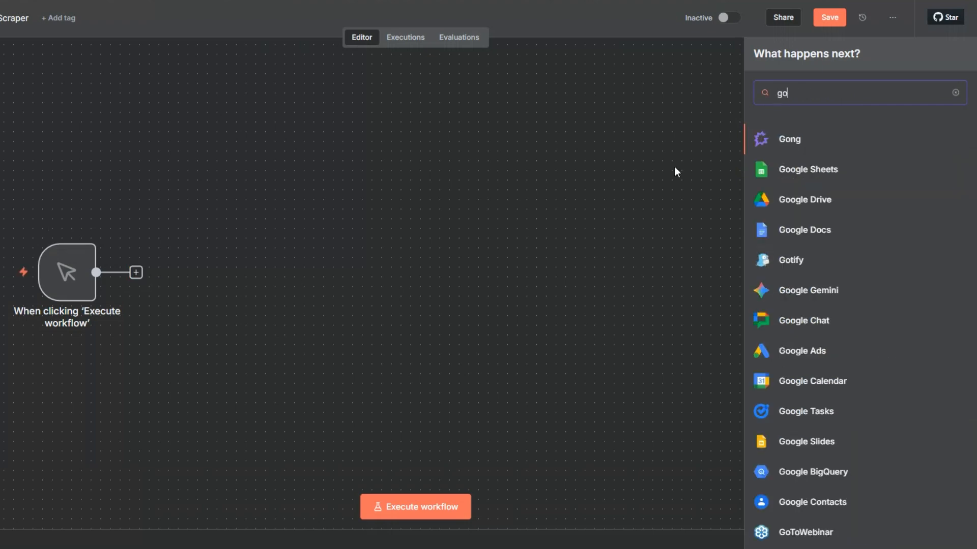
{"action": "left_click", "coordinate": [814, 173]}
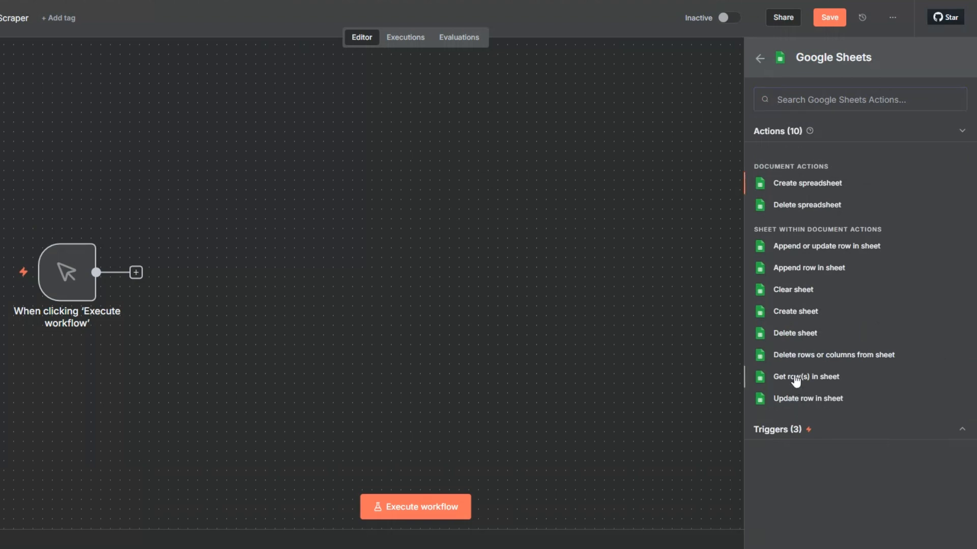
{"action": "left_click", "coordinate": [796, 377]}
{"action": "left_click", "coordinate": [334, 103]}
{"action": "left_click", "coordinate": [346, 155]}
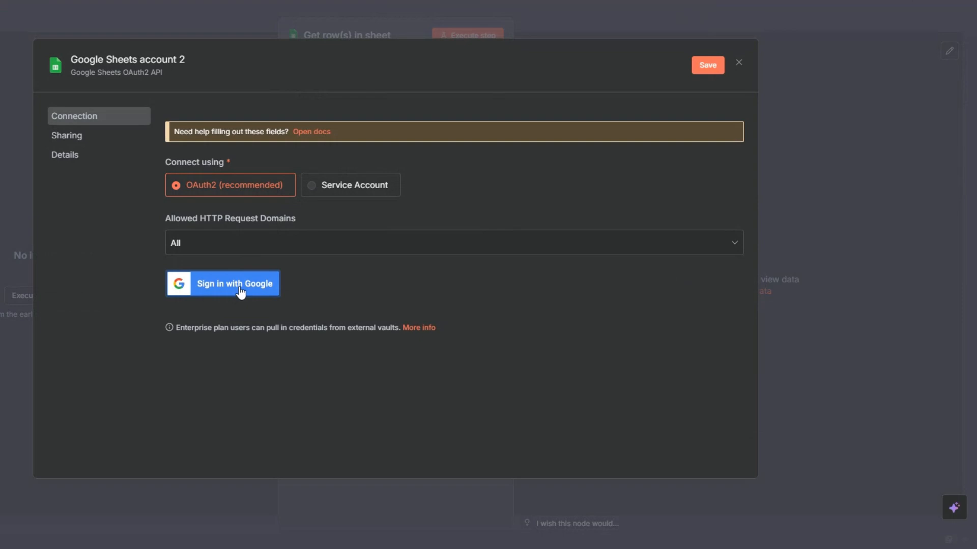
{"action": "left_click", "coordinate": [739, 66]}
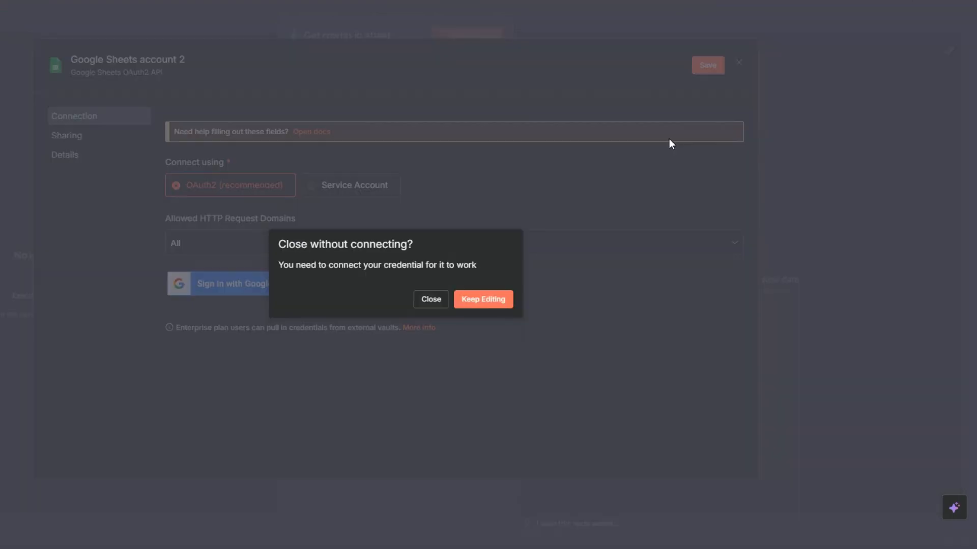
{"action": "left_click", "coordinate": [429, 298]}
Set the node to read the Product URL sheet of the Amazon Product Scraper document and execute it.
{"action": "left_click", "coordinate": [370, 215]}
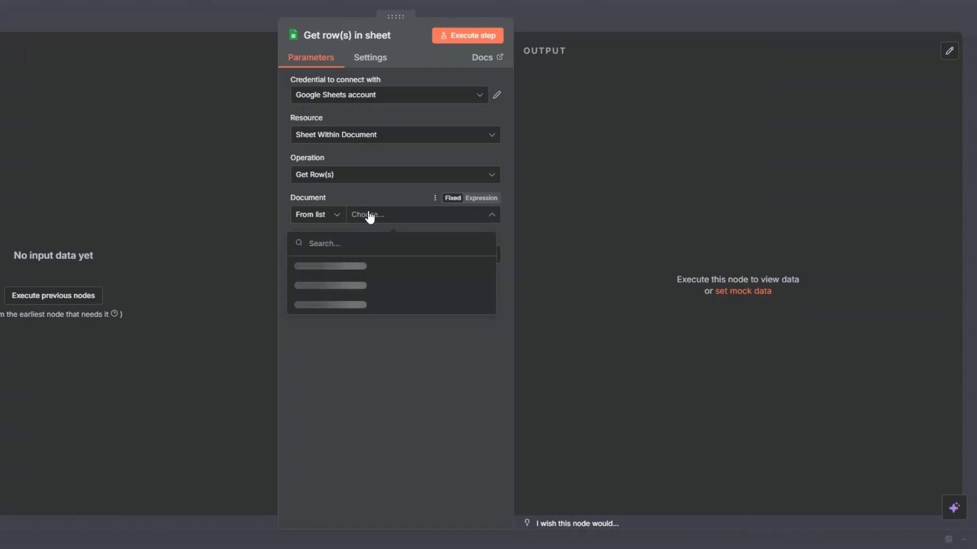
{"action": "left_click", "coordinate": [334, 273]}
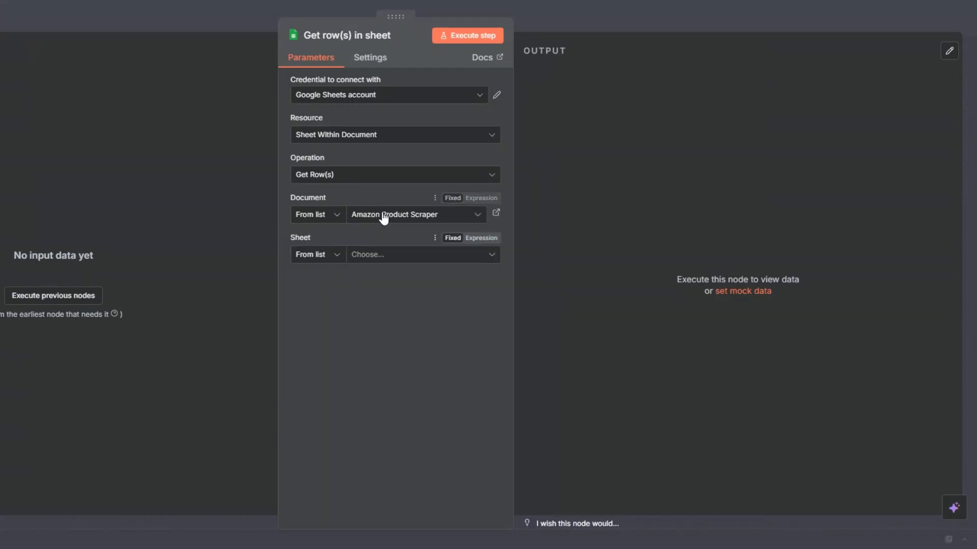
{"action": "left_click", "coordinate": [368, 261]}
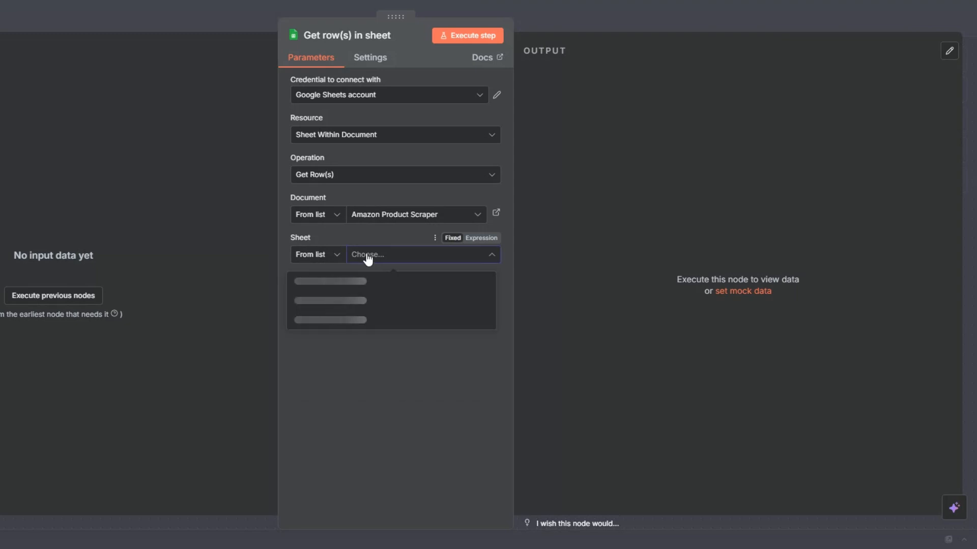
{"action": "left_click", "coordinate": [316, 301]}
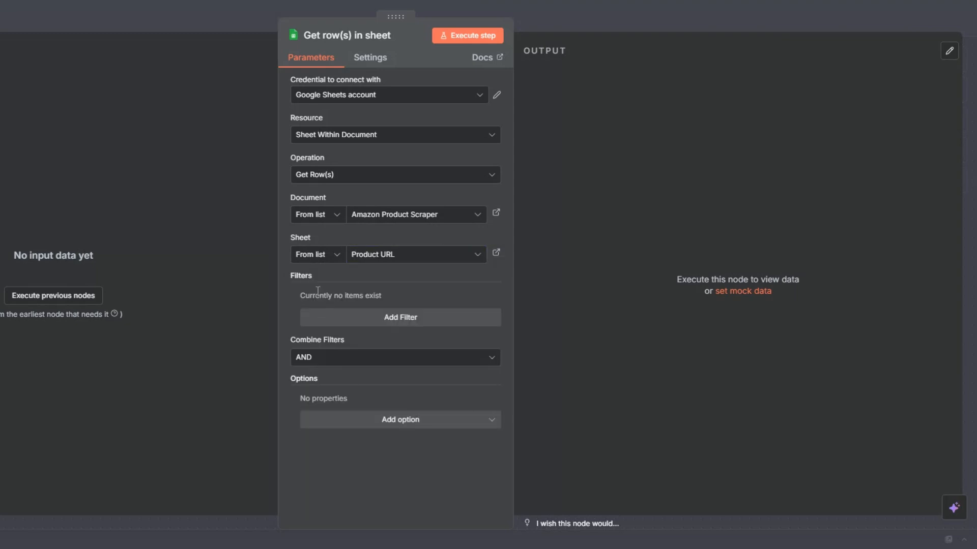
{"action": "left_click", "coordinate": [466, 31]}
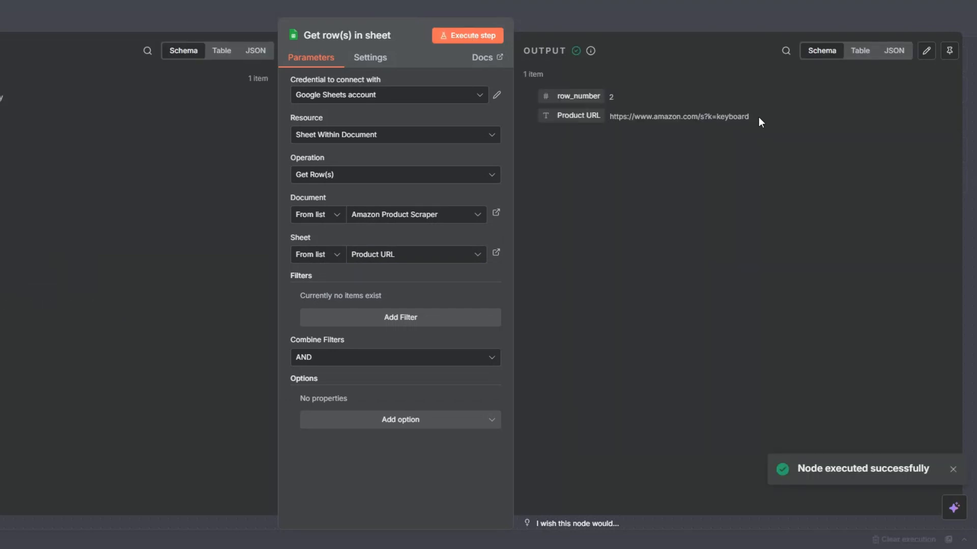
Close the node's settings and rename the node "Get Product/Category URL".
{"action": "key", "text": "Escape"}
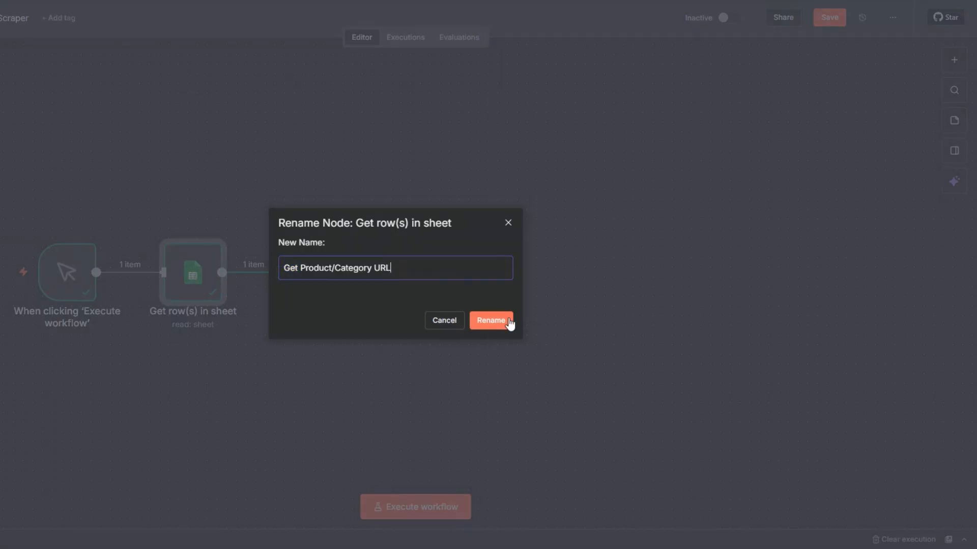
{"action": "left_click", "coordinate": [506, 321]}
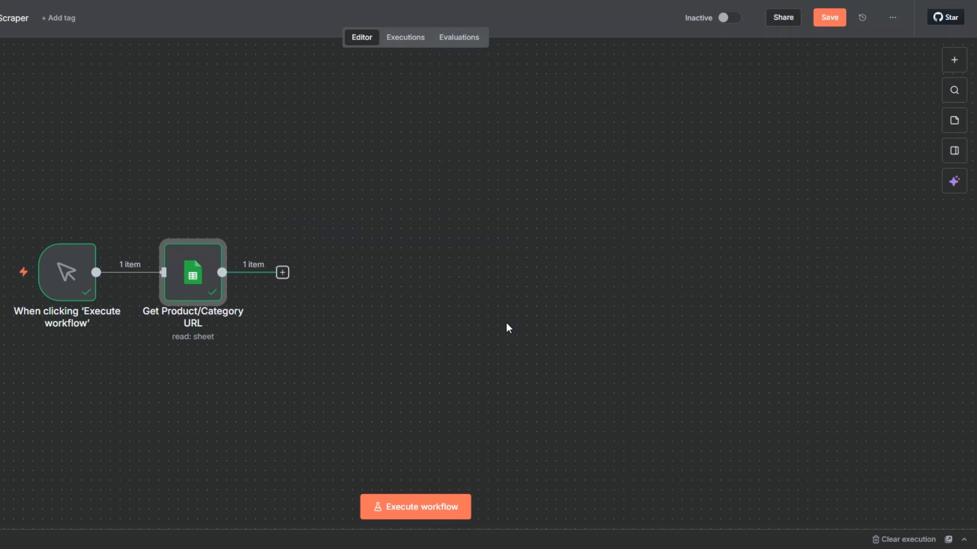
Add an Apify "Run an Actor" node after the Get Product/Category URL node.
{"action": "left_click", "coordinate": [282, 275]}
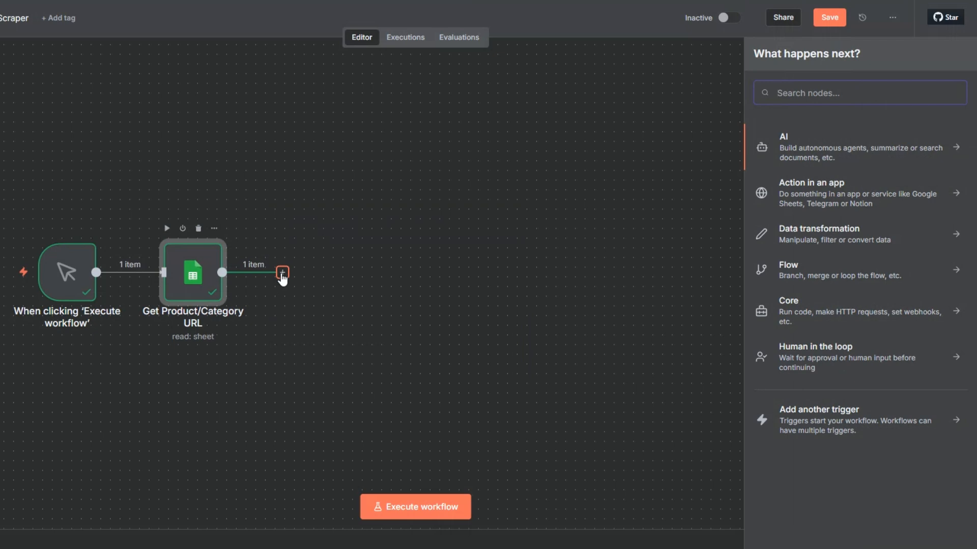
{"action": "type", "text": "Api"}
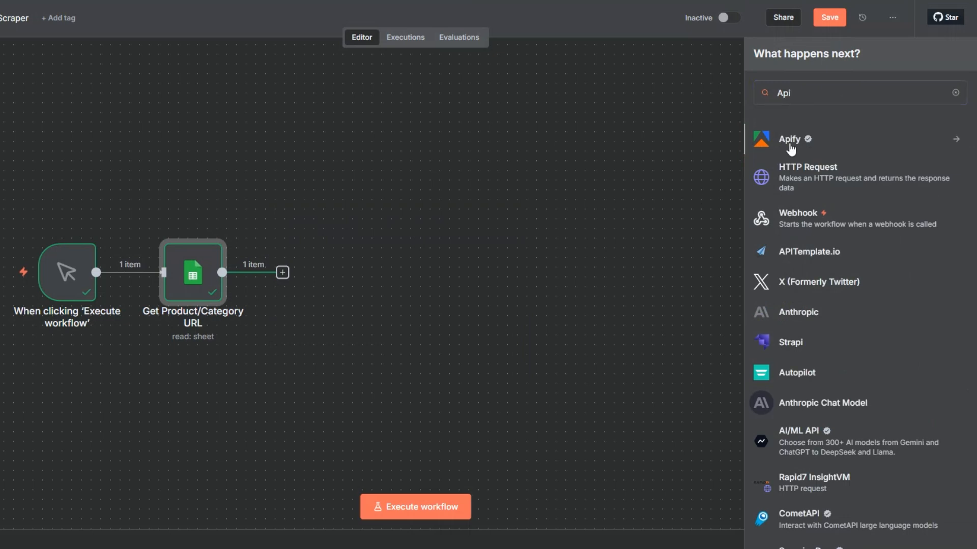
{"action": "left_click", "coordinate": [790, 148]}
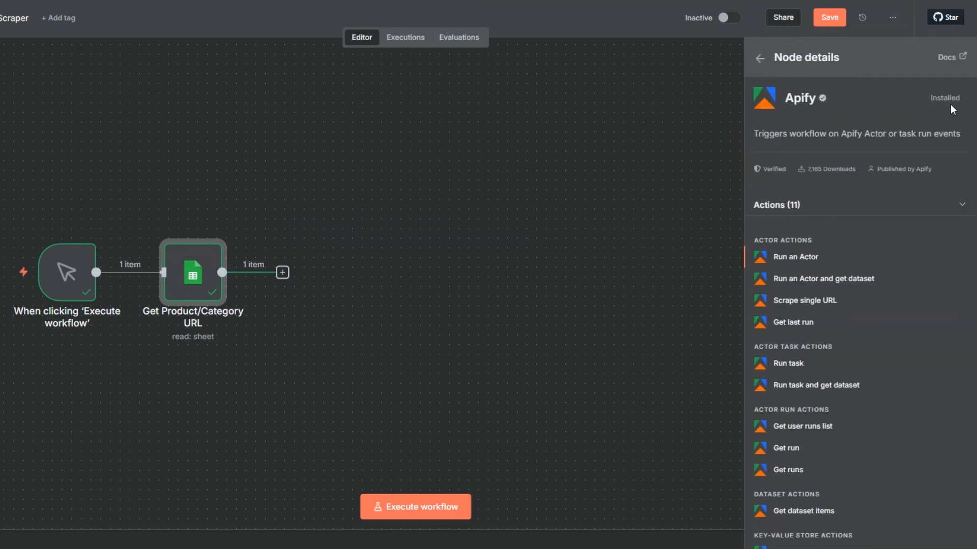
{"action": "left_click", "coordinate": [801, 257]}
{"action": "left_click", "coordinate": [366, 97]}
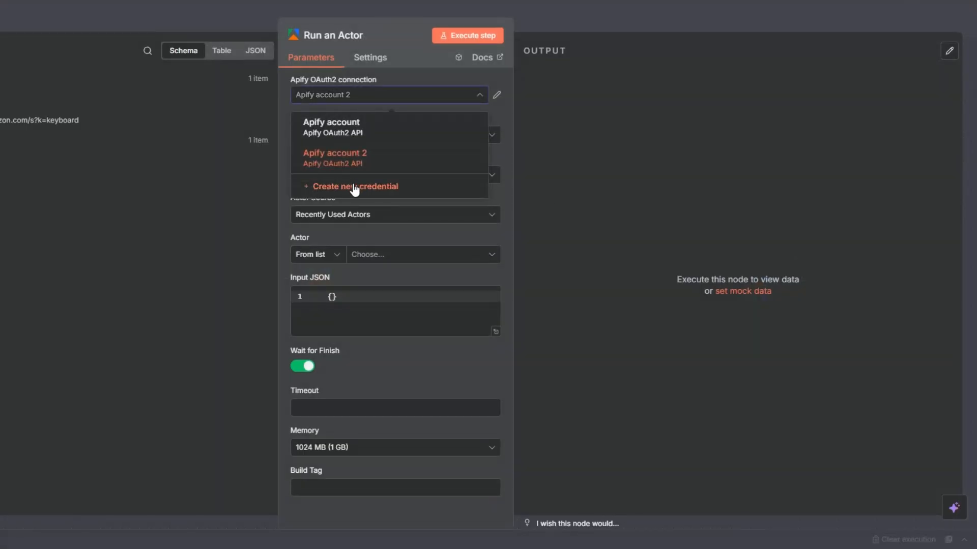
{"action": "left_click", "coordinate": [354, 186]}
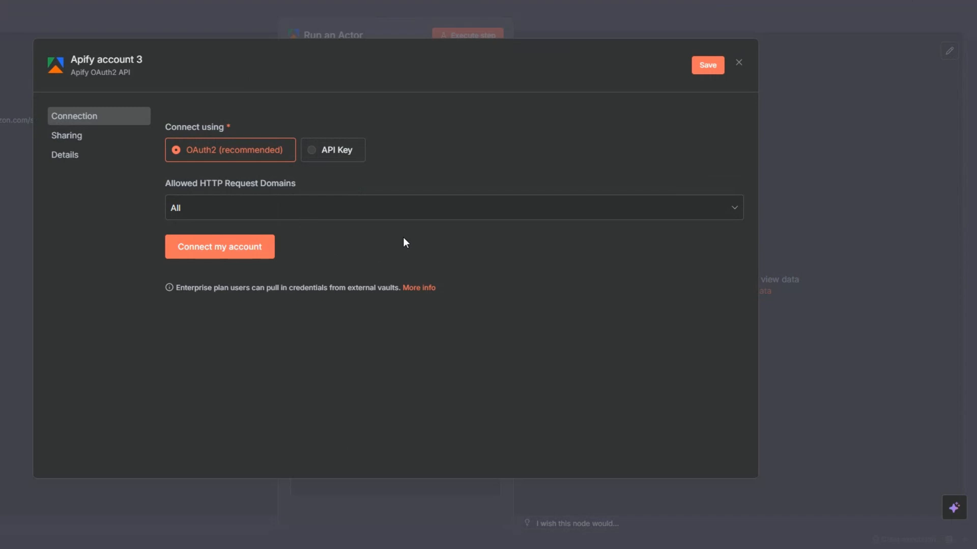
{"action": "left_click", "coordinate": [742, 65]}
{"action": "left_click", "coordinate": [447, 303]}
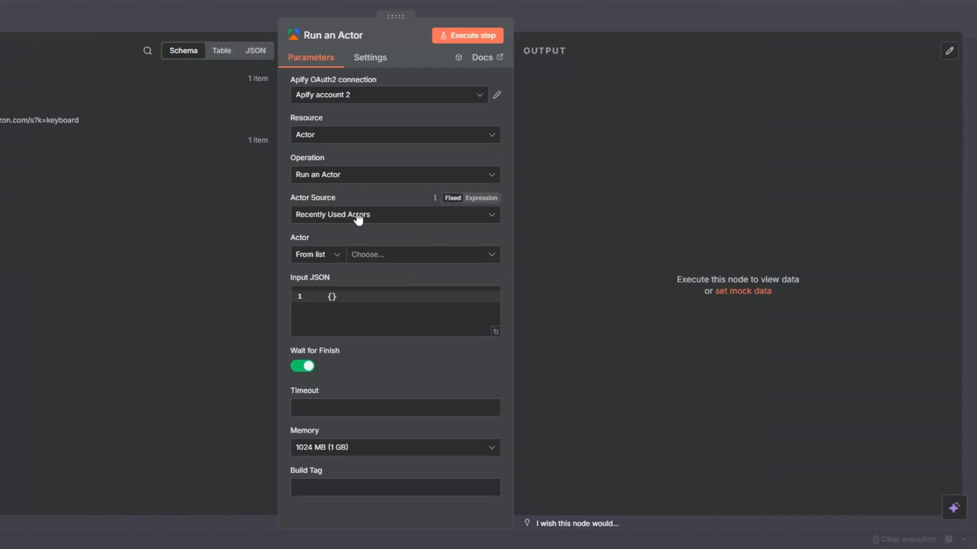
Choose Amazon Product Scraper as the actor and clear the default Input JSON in the enlarged expression editor.
{"action": "left_click", "coordinate": [370, 256]}
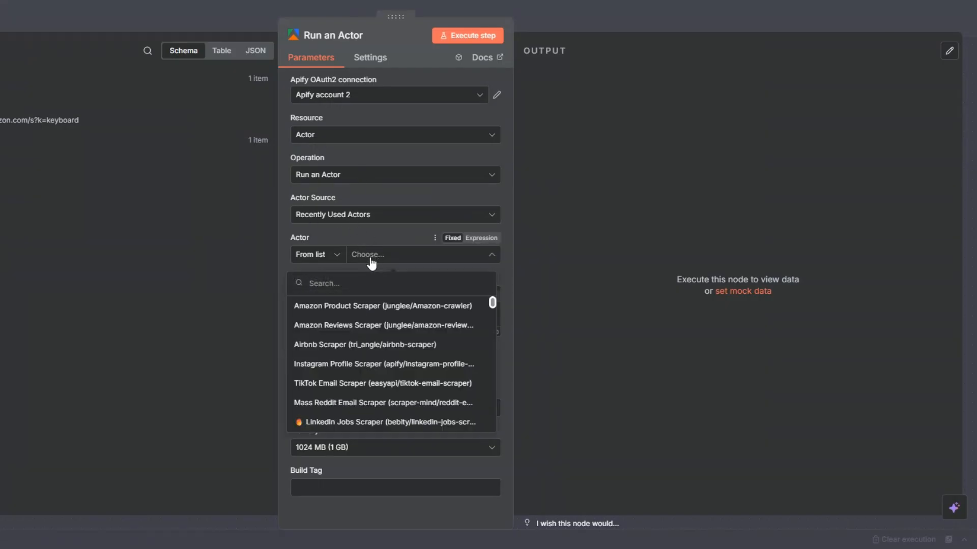
{"action": "left_click", "coordinate": [356, 307]}
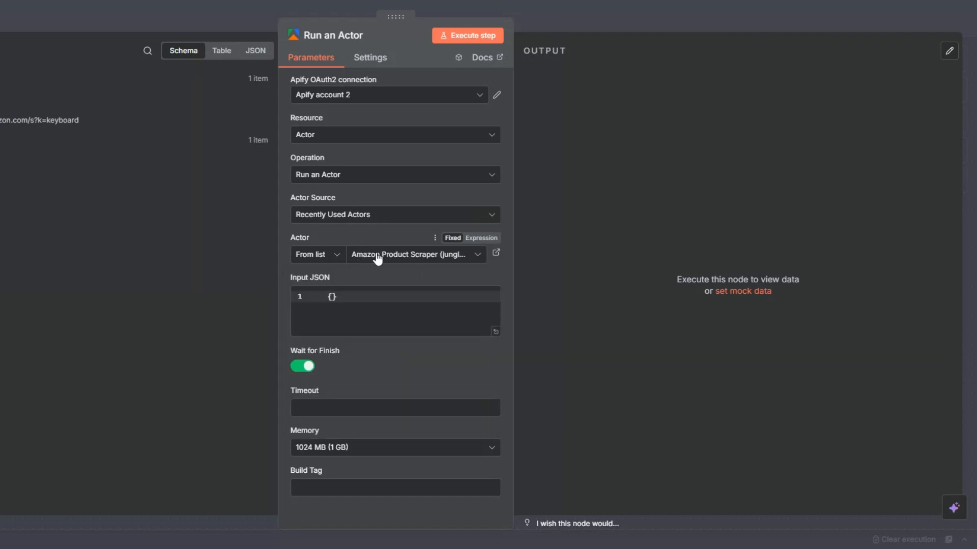
{"action": "left_click", "coordinate": [486, 278]}
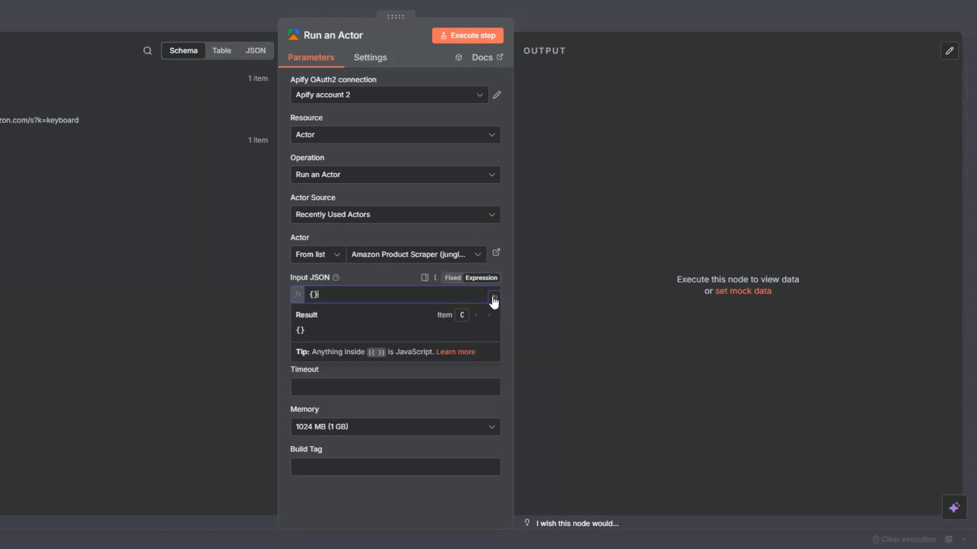
{"action": "left_click", "coordinate": [493, 299]}
{"action": "key", "text": "BackSpace"}
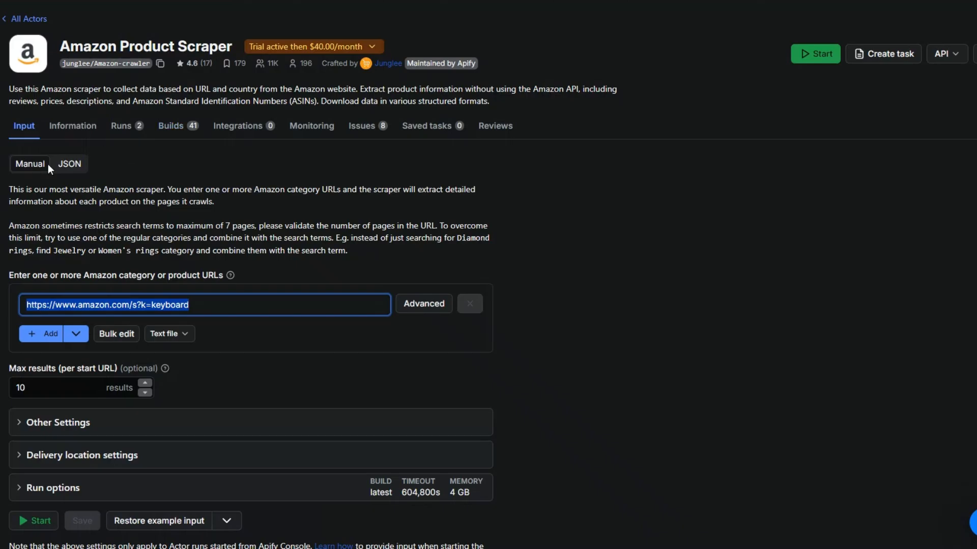
Copy the Amazon Product Scraper's complete JSON input from Apify Console and paste it into the n8n node's Input JSON expression.
{"action": "left_click", "coordinate": [68, 164]}
{"action": "left_click_drag", "start_coordinate": [52, 199], "coordinate": [113, 429]}
{"action": "right_click", "coordinate": [108, 394]}
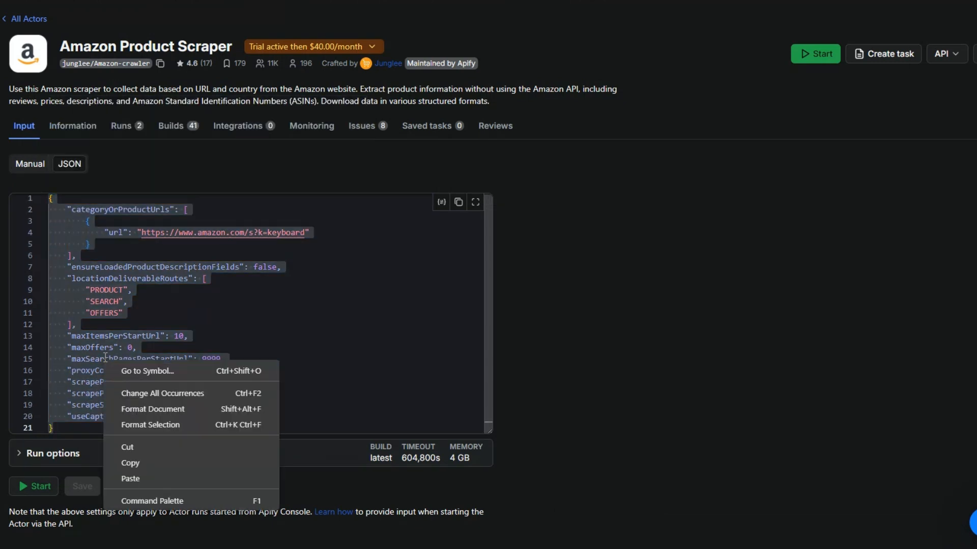
{"action": "left_click", "coordinate": [137, 463]}
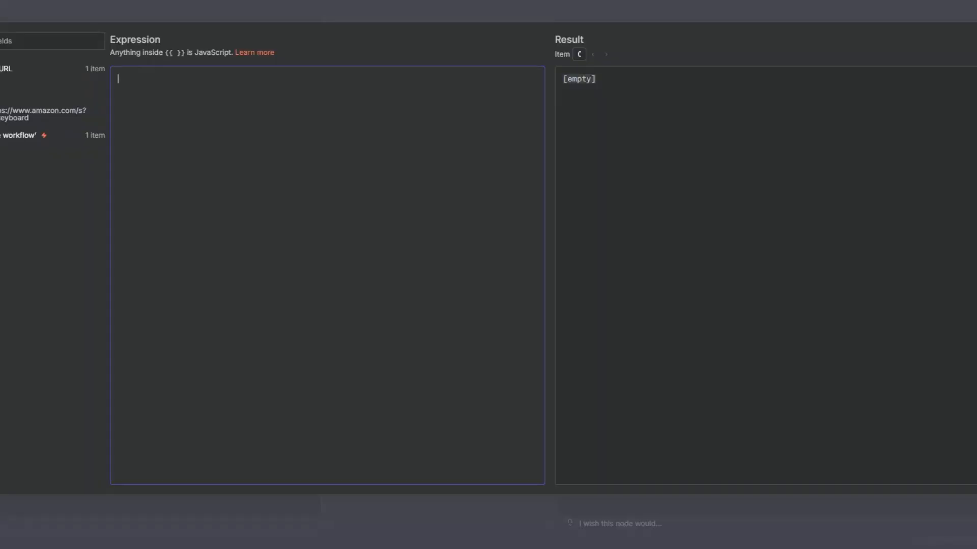
{"action": "key", "text": "ctrl+v"}
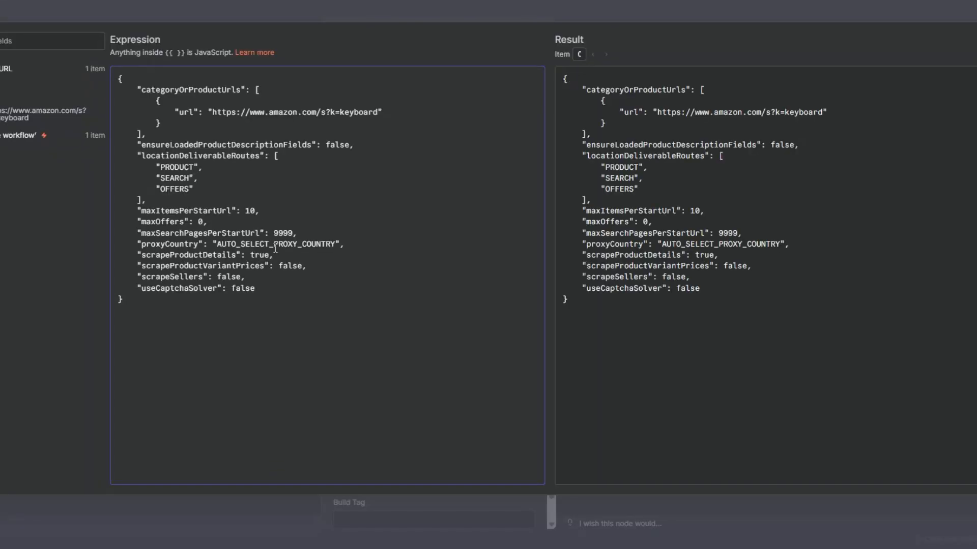
Replace the hard-coded Amazon URL in the JSON with the sheet's Product URL field, {{ $json['Product URL'] }}, and close the expression editor.
{"action": "left_click_drag", "start_coordinate": [355, 112], "coordinate": [520, 113]}
{"action": "key", "text": "BackSpace"}
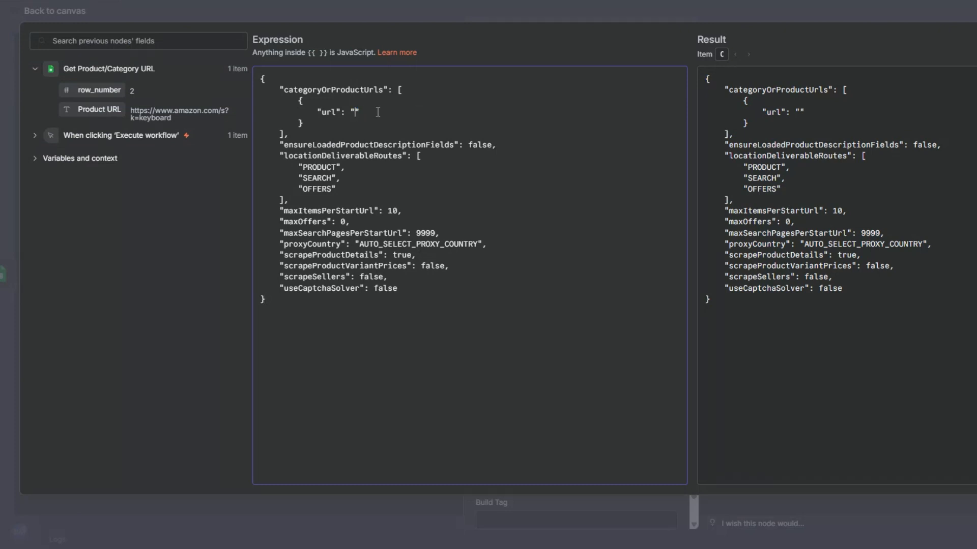
{"action": "left_click_drag", "start_coordinate": [112, 113], "coordinate": [355, 112]}
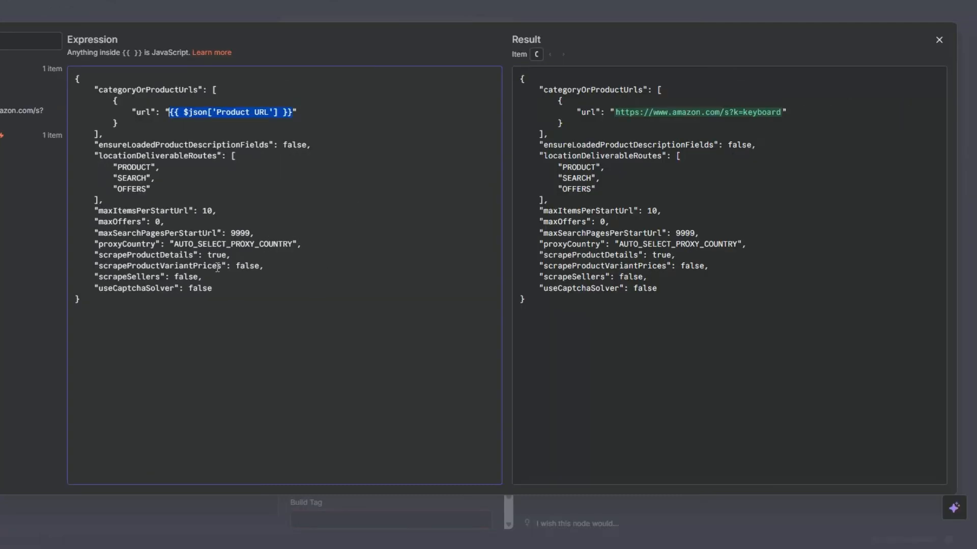
{"action": "left_click", "coordinate": [335, 119]}
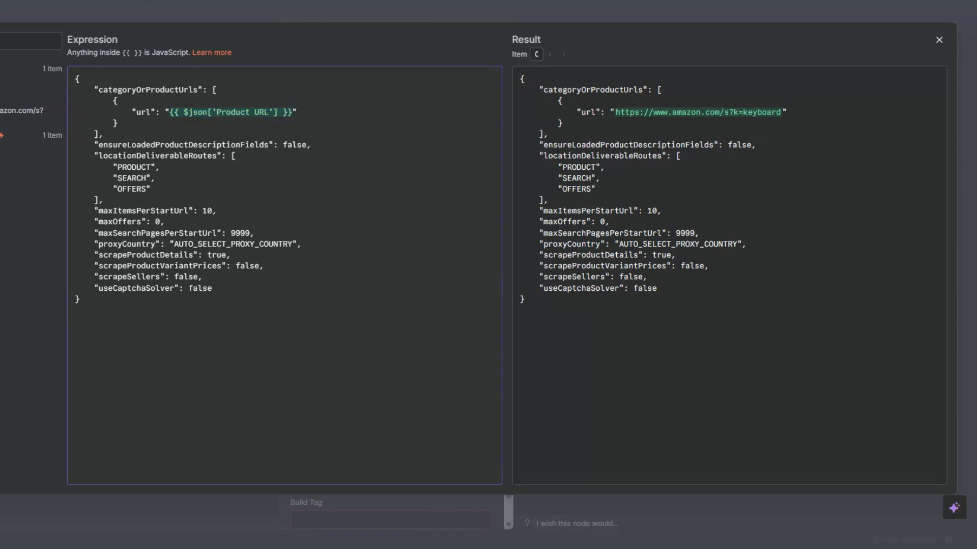
{"action": "key", "text": "Escape"}
Execute the Run an Actor node and check the status and defaultDatasetId fields in its output.
{"action": "left_click", "coordinate": [482, 36]}
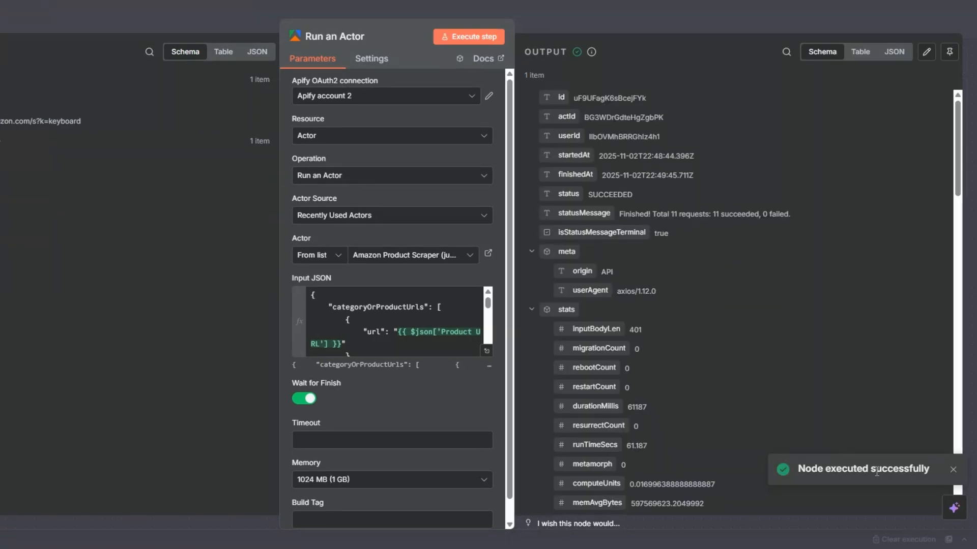
{"action": "left_click_drag", "start_coordinate": [588, 195], "coordinate": [657, 196]}
{"action": "scroll", "coordinate": [740, 249], "scroll_direction": "down", "scroll_amount": 6}
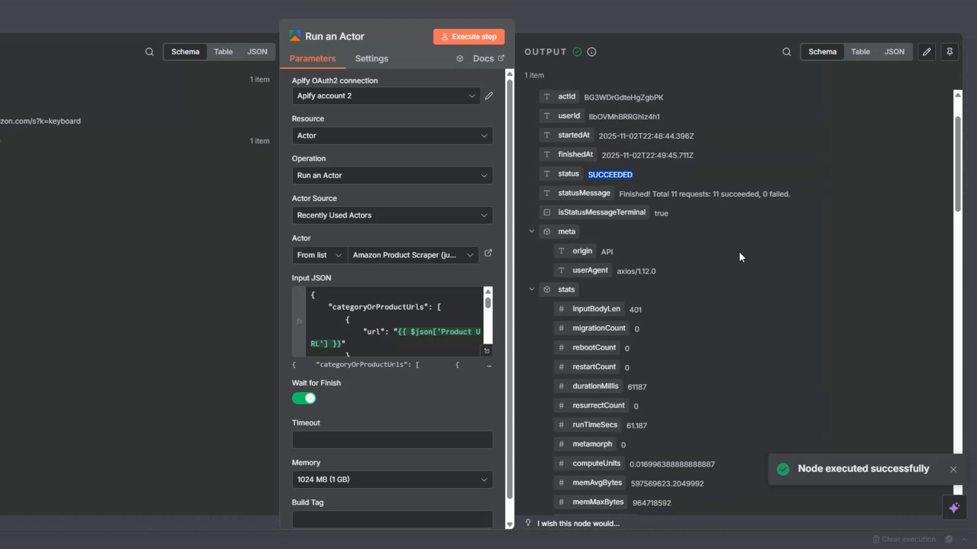
{"action": "scroll", "coordinate": [734, 296], "scroll_direction": "down", "scroll_amount": 2}
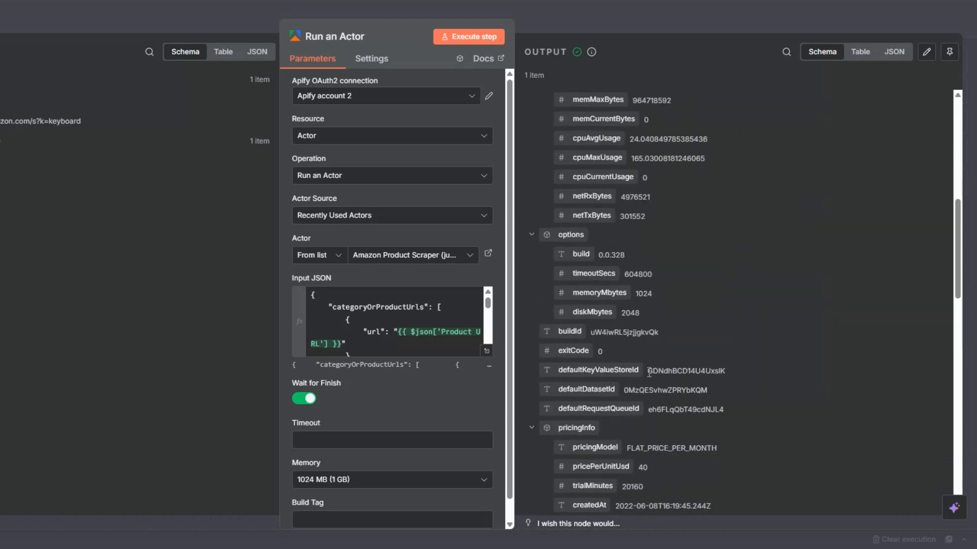
{"action": "left_click_drag", "start_coordinate": [624, 390], "coordinate": [743, 394]}
{"action": "key", "text": "Escape"}
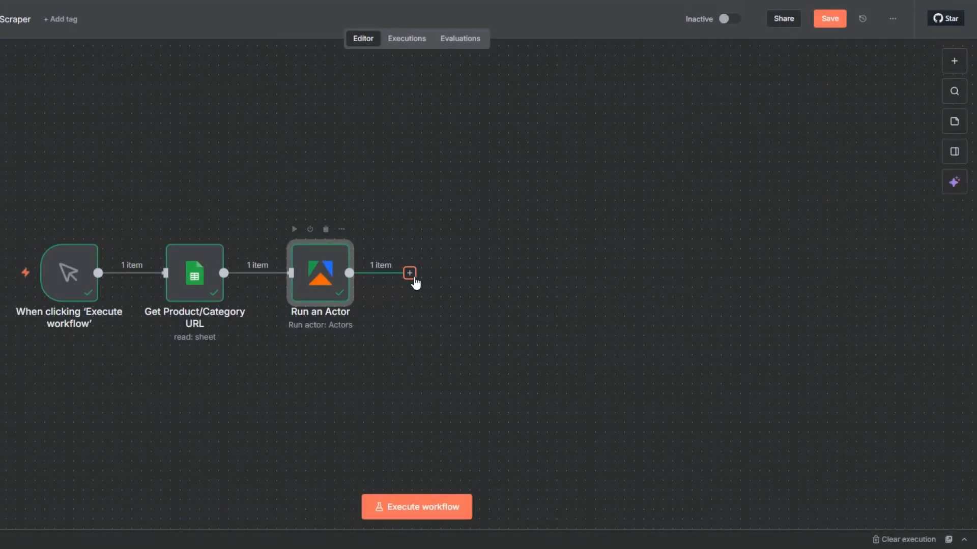
Add an Apify "Get dataset items" node after the Run an Actor node.
{"action": "left_click", "coordinate": [410, 275]}
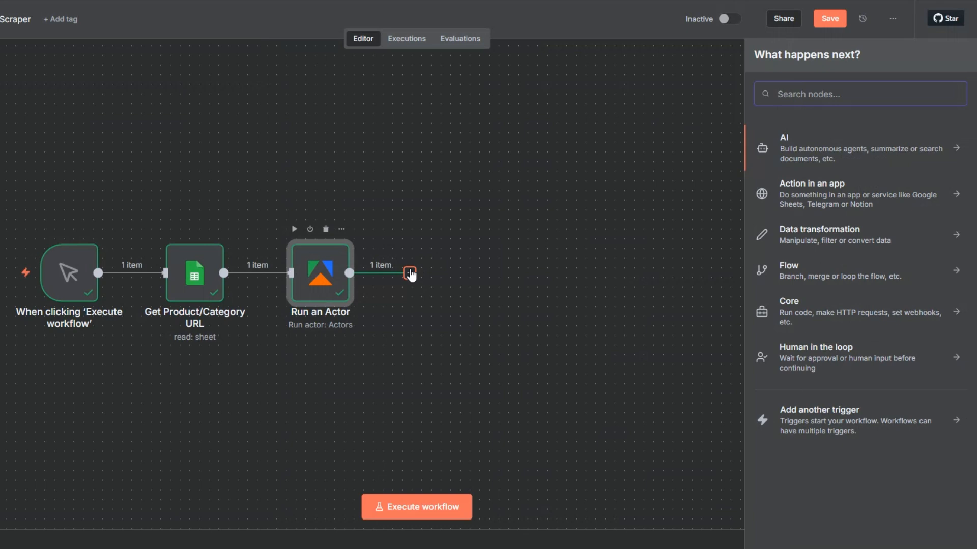
{"action": "type", "text": "api"}
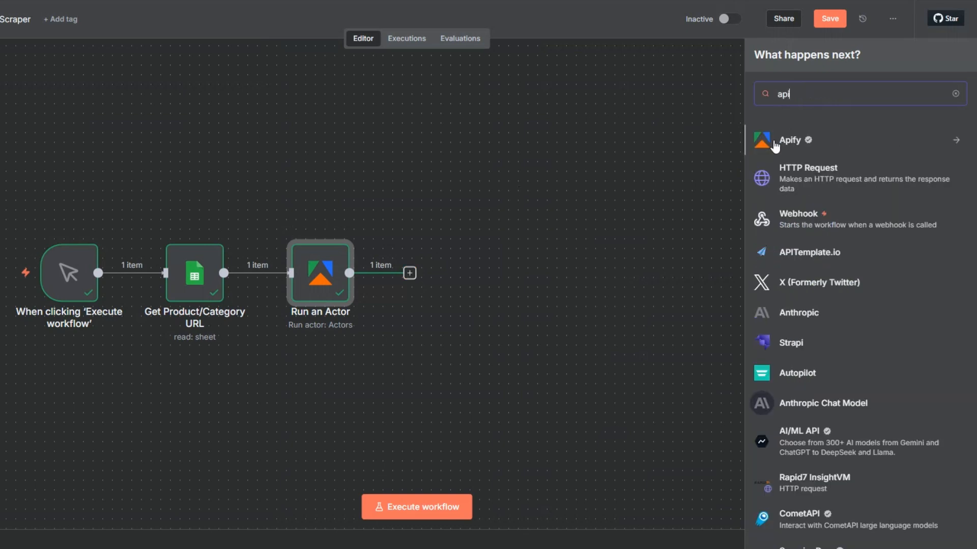
{"action": "left_click", "coordinate": [795, 142]}
{"action": "scroll", "coordinate": [834, 358], "scroll_direction": "down", "scroll_amount": 2}
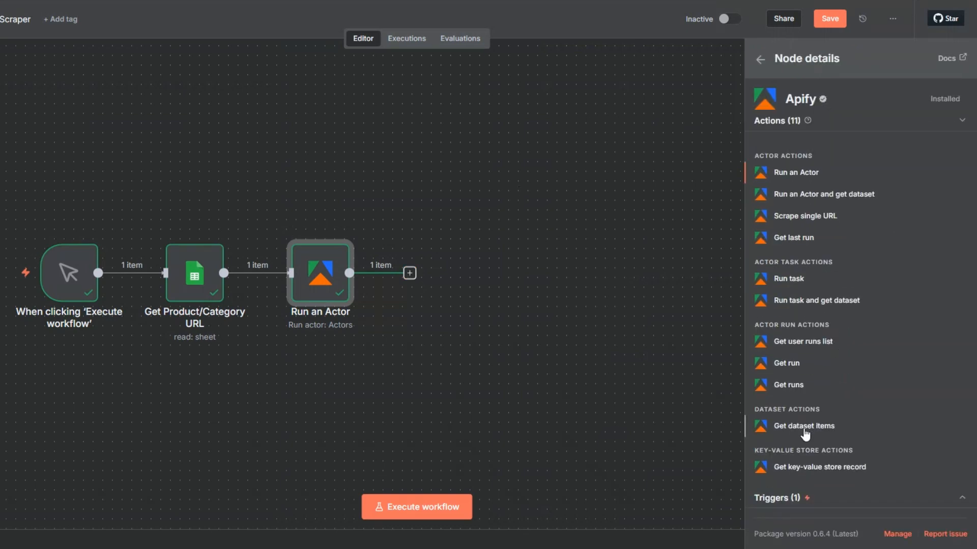
{"action": "left_click", "coordinate": [804, 427]}
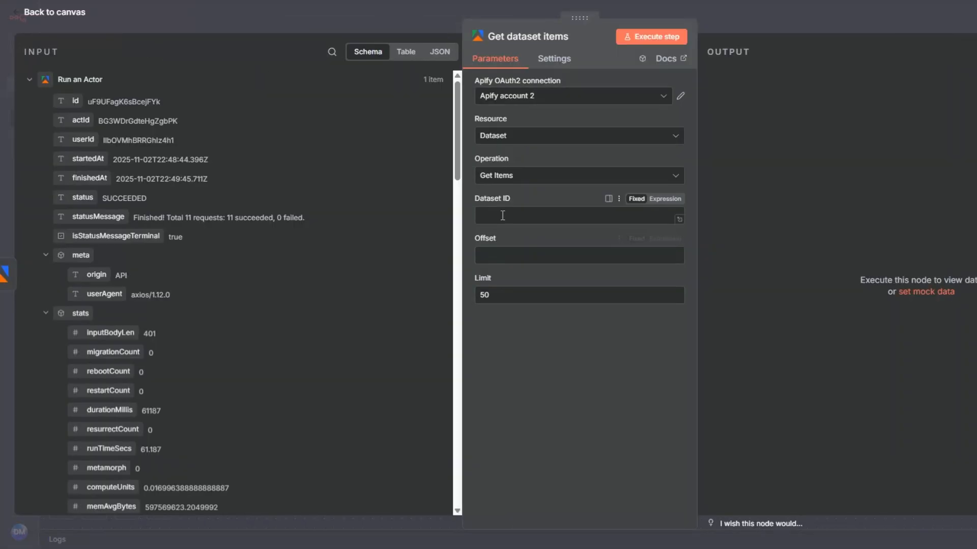
Map the defaultDatasetId field from the Run an Actor output to the node's Dataset ID.
{"action": "left_click", "coordinate": [502, 215]}
{"action": "scroll", "coordinate": [274, 222], "scroll_direction": "down", "scroll_amount": 10}
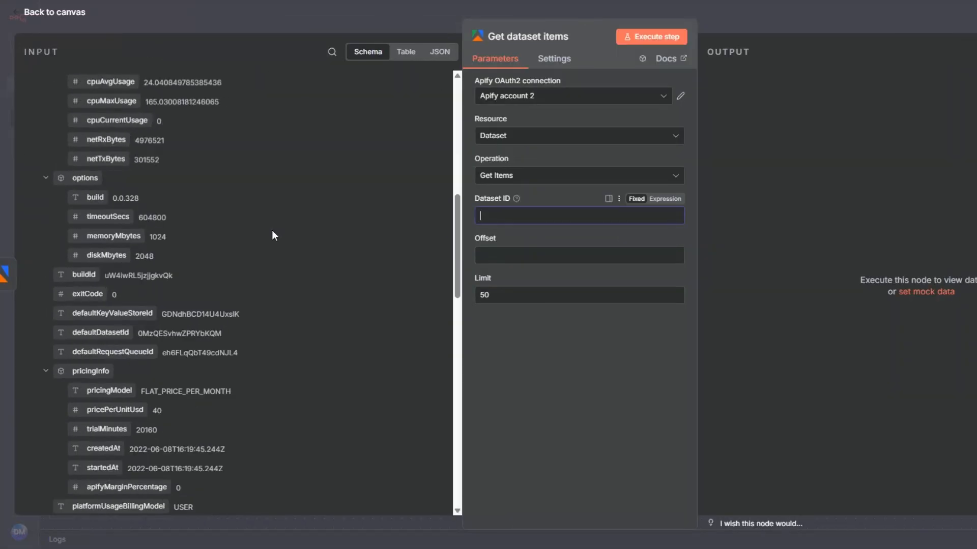
{"action": "left_click_drag", "start_coordinate": [110, 331], "coordinate": [509, 215]}
Execute the Get dataset items node and review the scraped product fields in its output.
{"action": "left_click", "coordinate": [462, 38]}
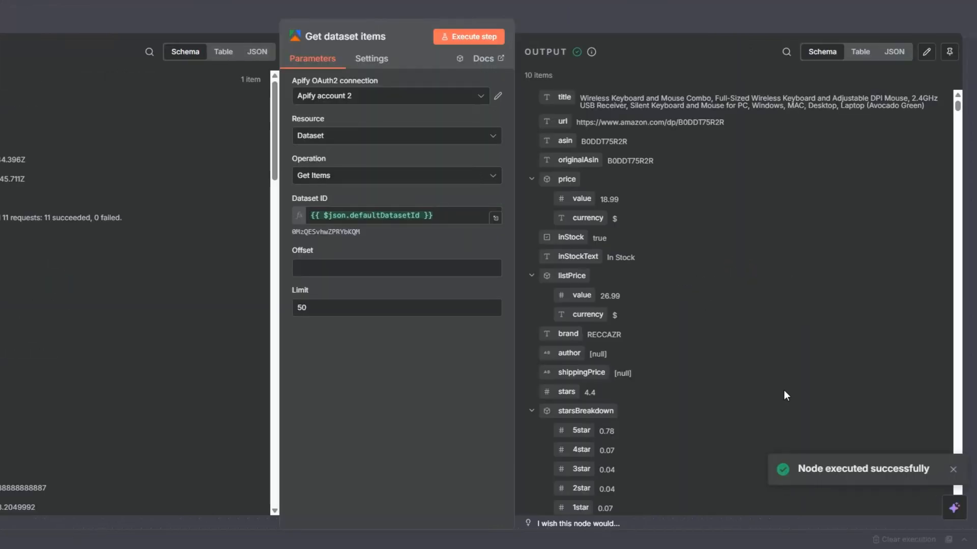
{"action": "left_click_drag", "start_coordinate": [523, 75], "coordinate": [557, 74]}
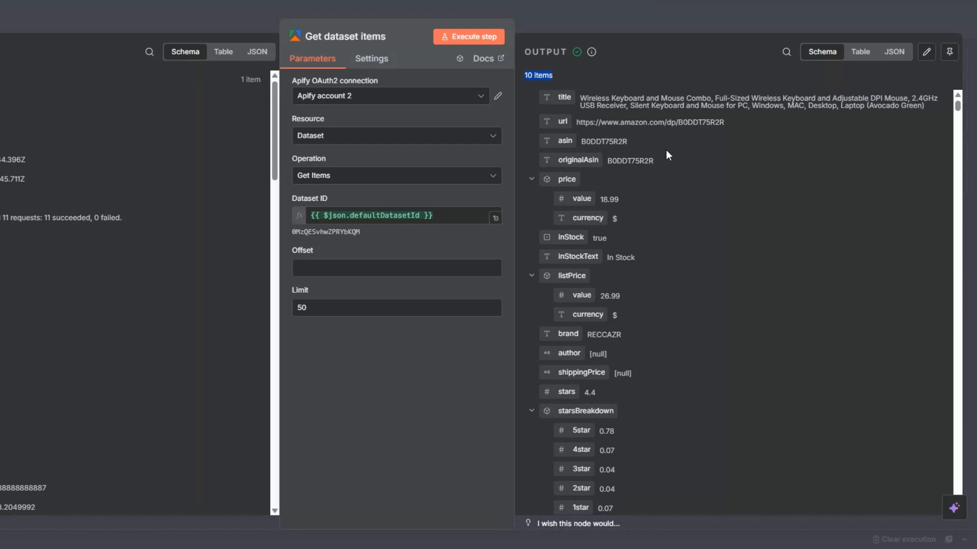
{"action": "scroll", "coordinate": [665, 181], "scroll_direction": "down", "scroll_amount": 2}
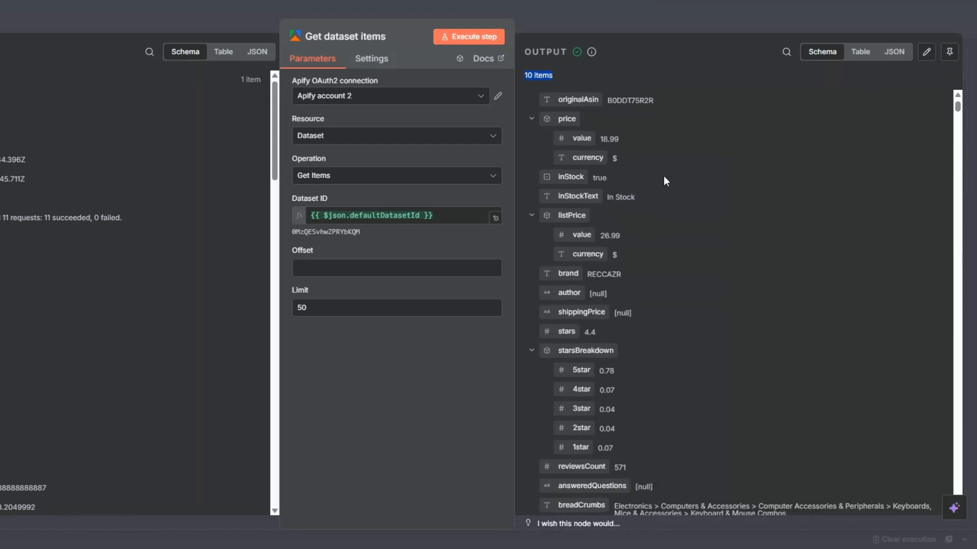
{"action": "scroll", "coordinate": [664, 182], "scroll_direction": "down", "scroll_amount": 5}
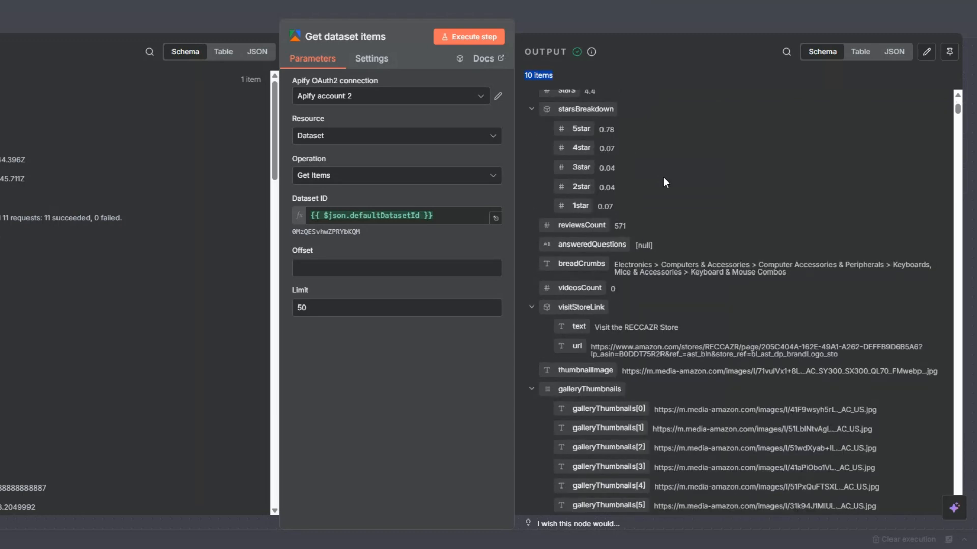
{"action": "scroll", "coordinate": [663, 179], "scroll_direction": "down", "scroll_amount": 10}
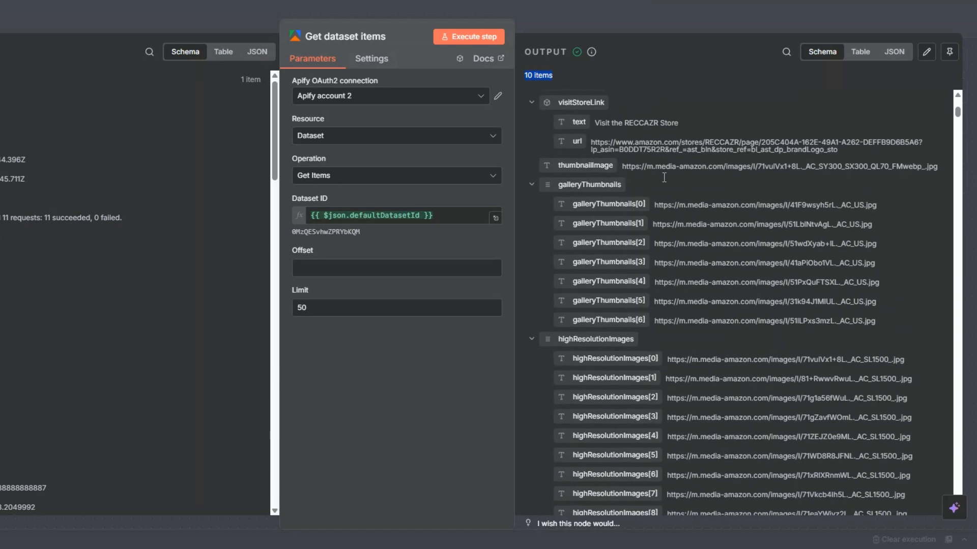
{"action": "scroll", "coordinate": [664, 178], "scroll_direction": "down", "scroll_amount": 15}
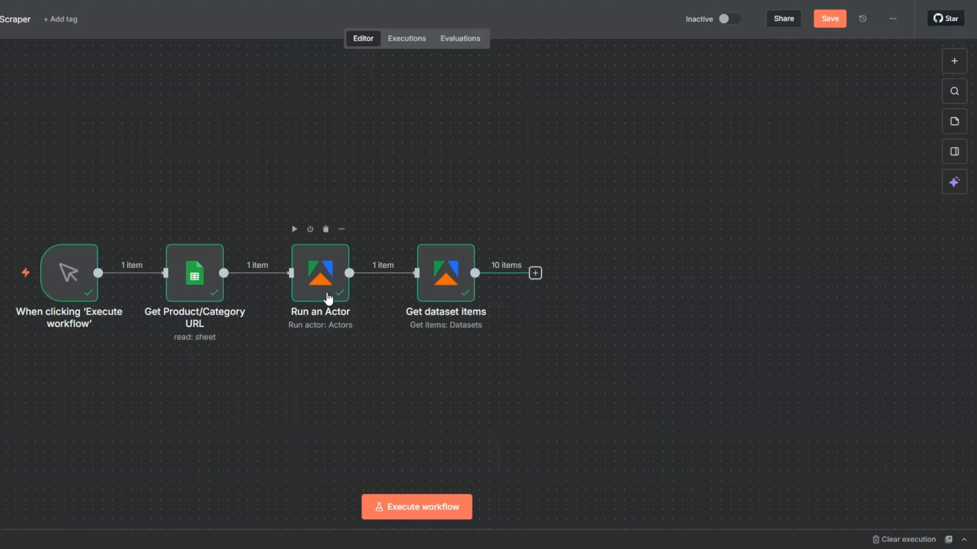
Rename the Run an Actor node "Amazon Product Scraper".
{"action": "left_click", "coordinate": [328, 296]}
{"action": "key", "text": "F2"}
{"action": "type", "text": "Amazon Product Scraper"}
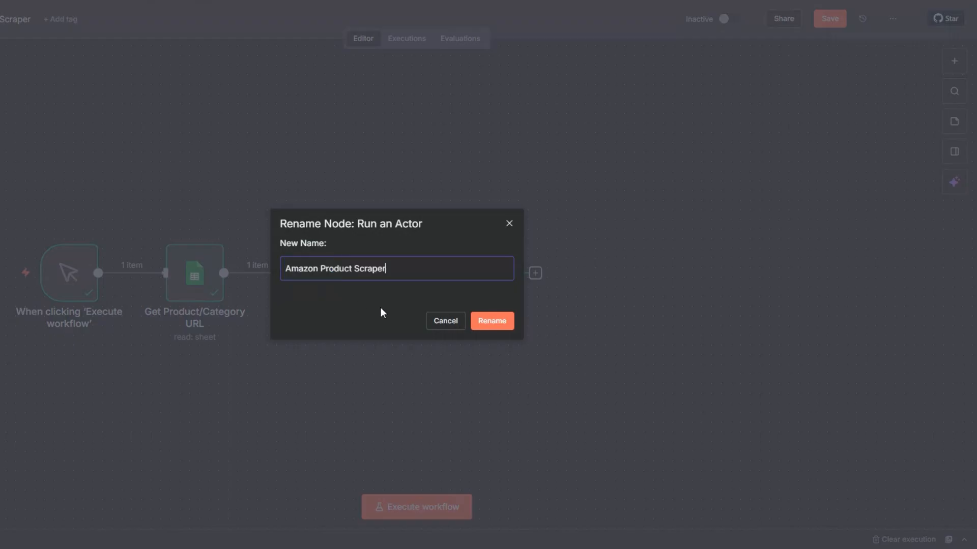
{"action": "left_click", "coordinate": [490, 321]}
Rename the Get dataset items node "Get Amazon Products".
{"action": "left_click", "coordinate": [460, 282]}
{"action": "key", "text": "F2"}
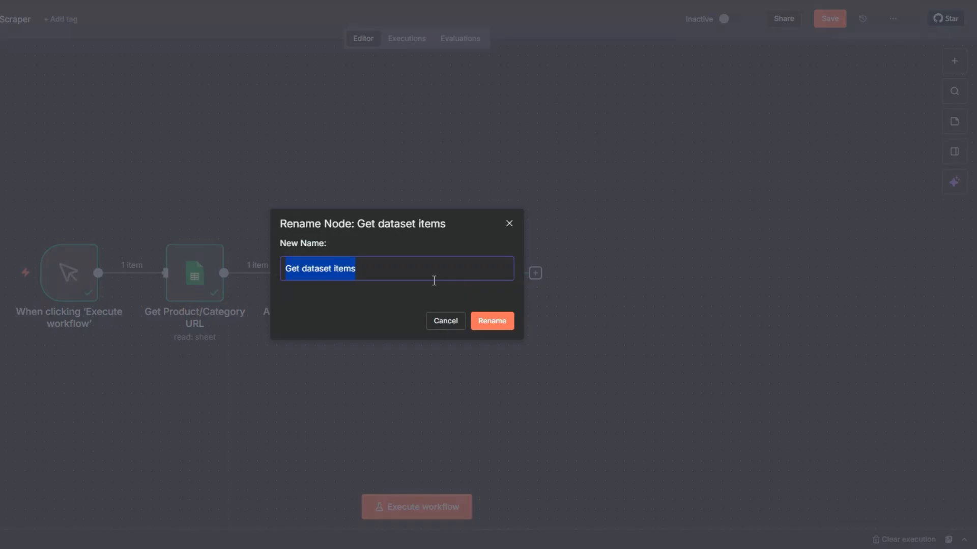
{"action": "left_click_drag", "start_coordinate": [301, 269], "coordinate": [371, 273]}
{"action": "type", "text": "A"}
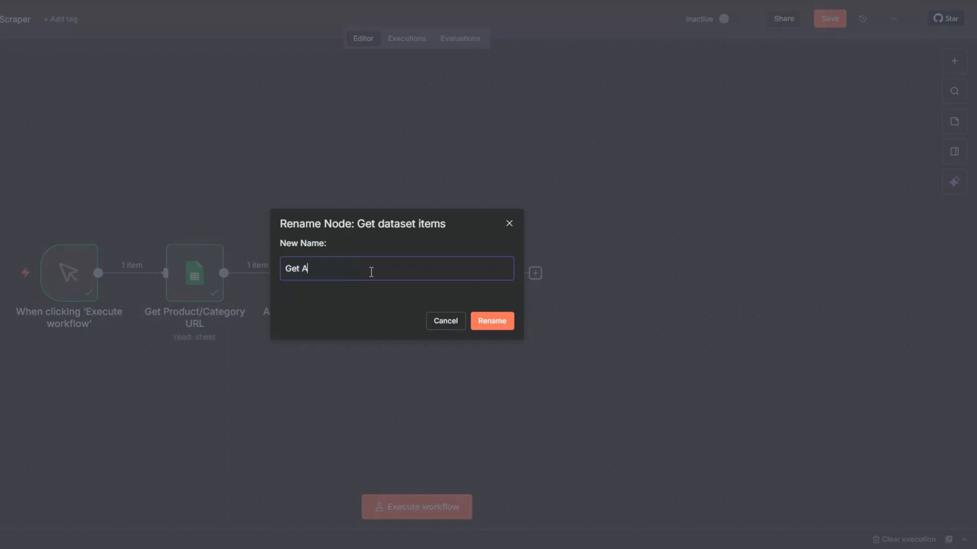
{"action": "type", "text": "mazon Products"}
{"action": "left_click", "coordinate": [488, 325]}
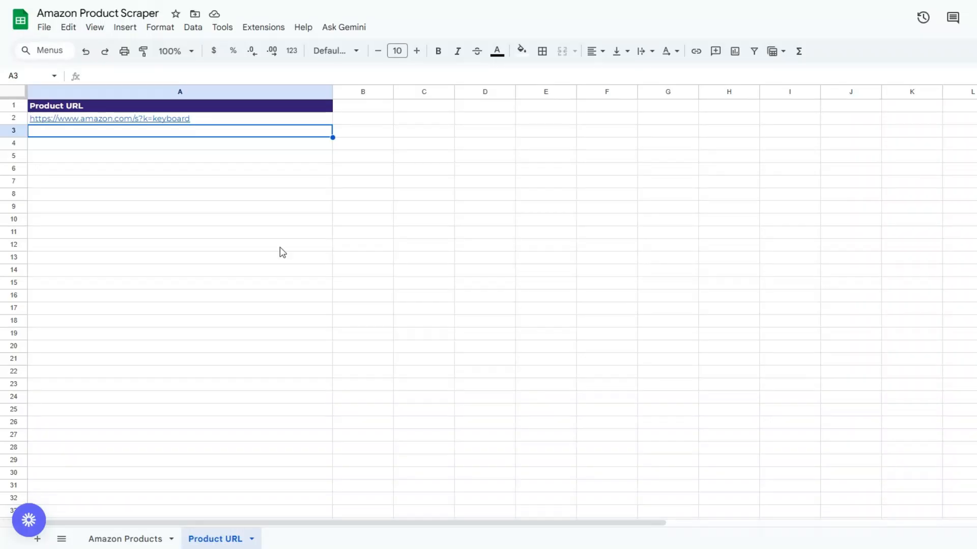
Switch to the Amazon Products sheet in the Amazon Product Scraper spreadsheet and review its column headers from ASIN to the last product column.
{"action": "left_click", "coordinate": [263, 222]}
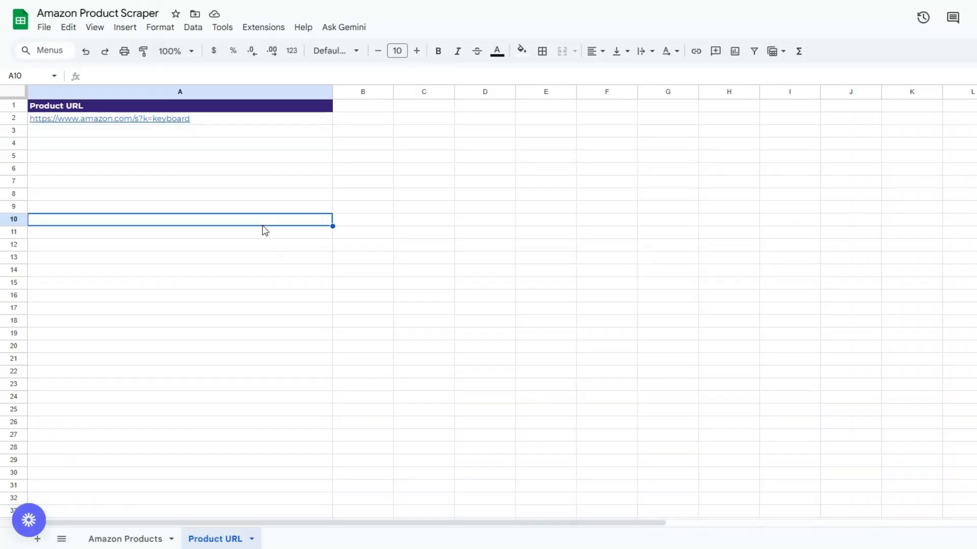
{"action": "left_click", "coordinate": [137, 534]}
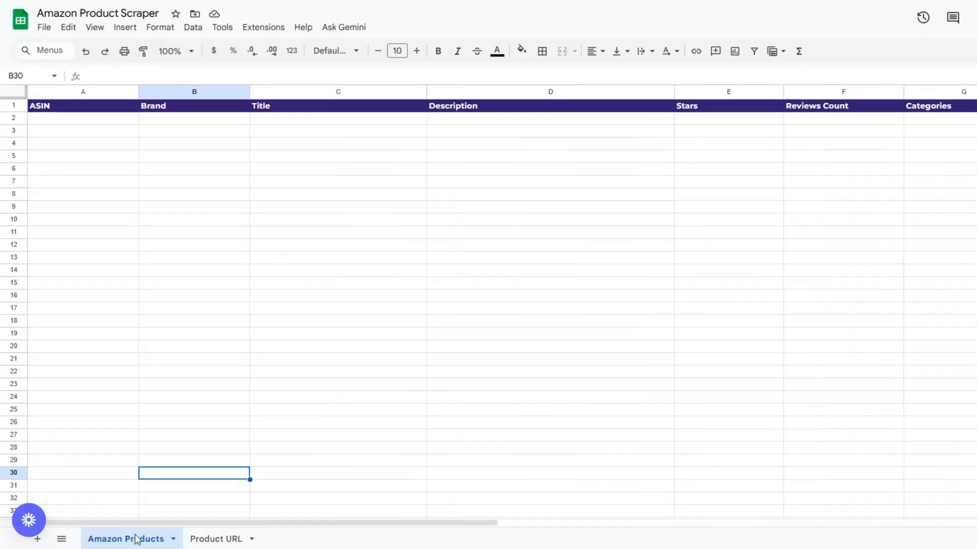
{"action": "left_click", "coordinate": [91, 247]}
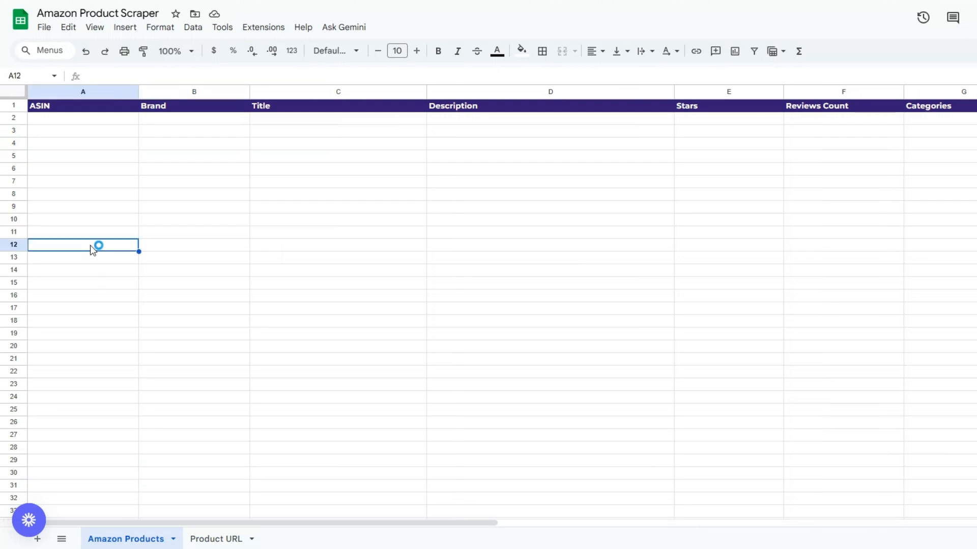
{"action": "left_click", "coordinate": [76, 195]}
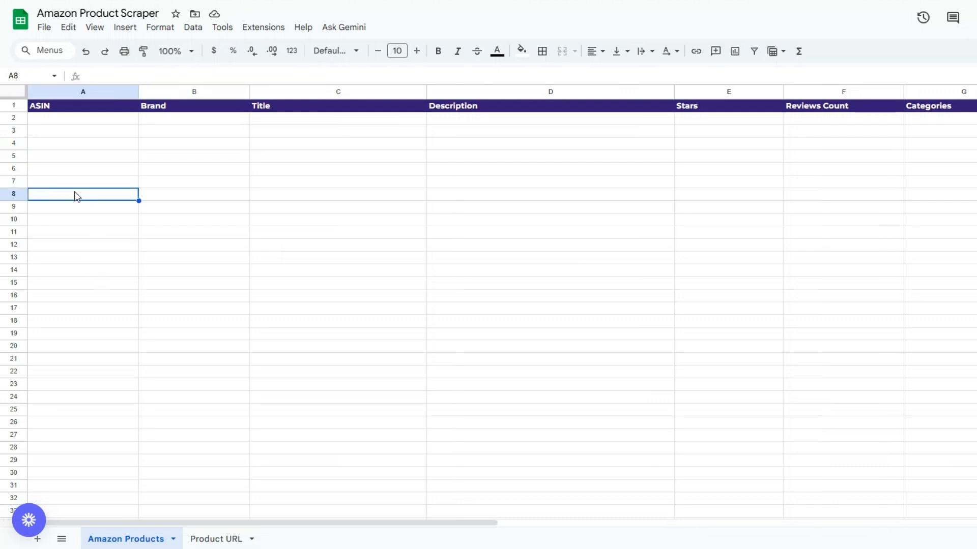
{"action": "left_click", "coordinate": [200, 180]}
{"action": "left_click", "coordinate": [276, 181]}
{"action": "left_click", "coordinate": [515, 182]}
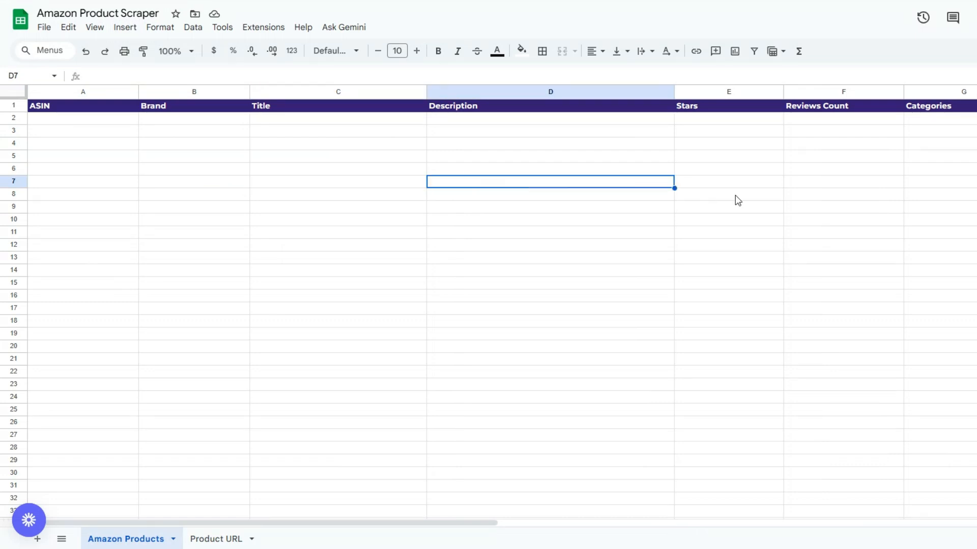
{"action": "left_click", "coordinate": [738, 200]}
{"action": "left_click", "coordinate": [794, 199]}
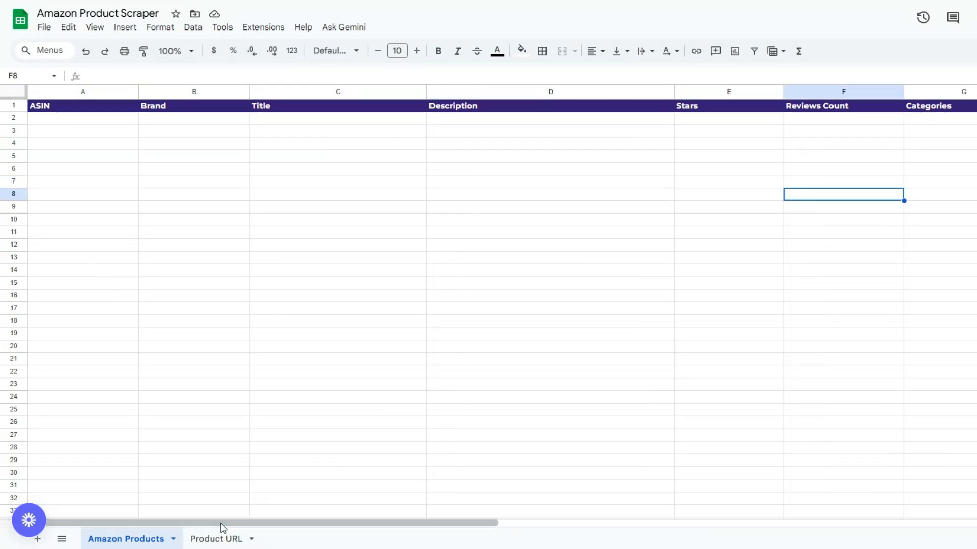
{"action": "left_click_drag", "start_coordinate": [222, 524], "coordinate": [414, 514]}
{"action": "left_click", "coordinate": [516, 144]}
{"action": "left_click", "coordinate": [651, 161]}
{"action": "left_click", "coordinate": [629, 157]}
{"action": "left_click", "coordinate": [707, 157]}
{"action": "left_click_drag", "start_coordinate": [202, 525], "coordinate": [2, 526]}
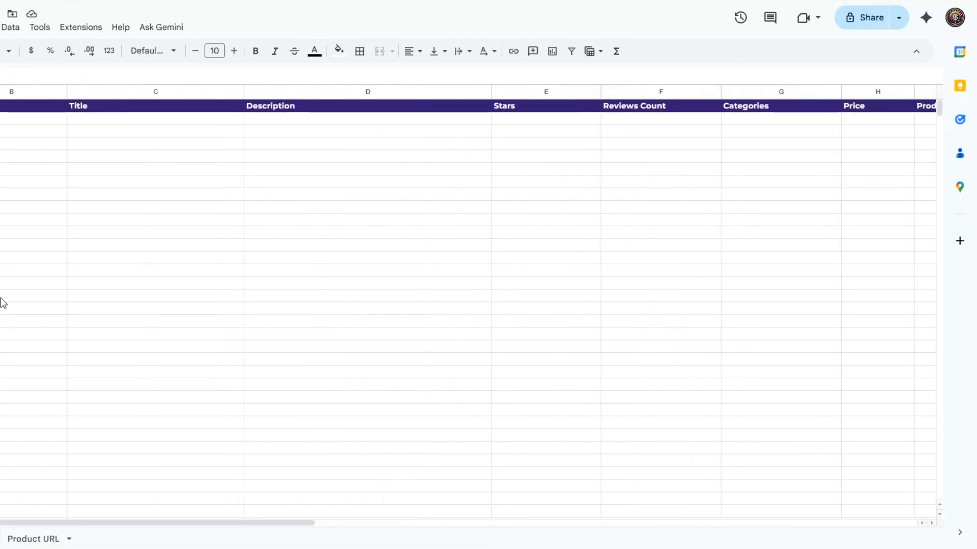
{"action": "left_click", "coordinate": [6, 263]}
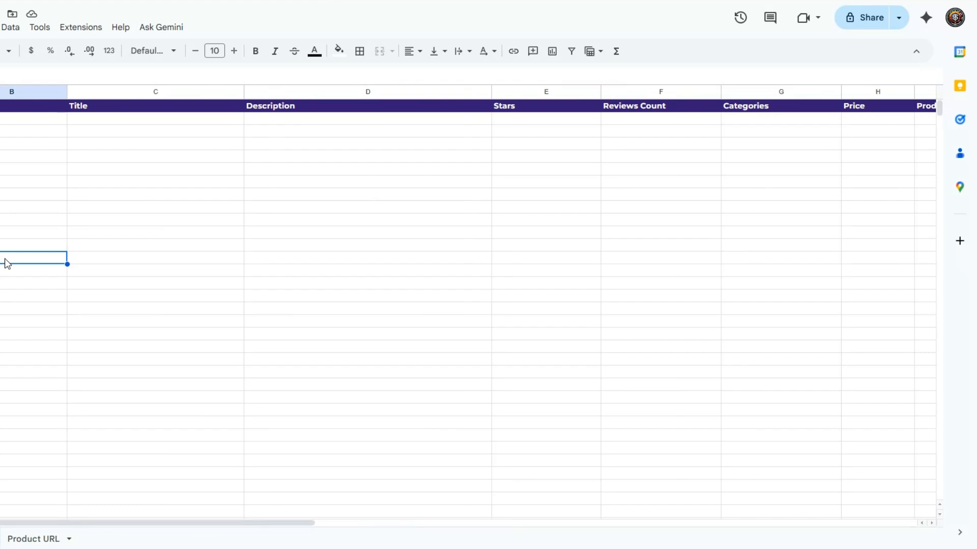
{"action": "left_click", "coordinate": [198, 259]}
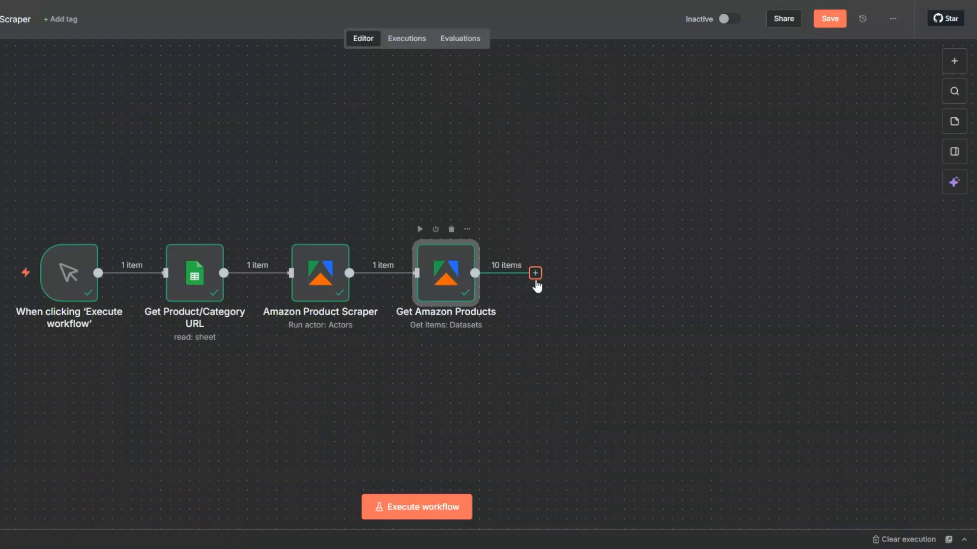
In the n8n workflow, add a Google Sheets "Append row in sheet" node after Get Amazon Products.
{"action": "left_click", "coordinate": [535, 274]}
{"action": "type", "text": "goo"}
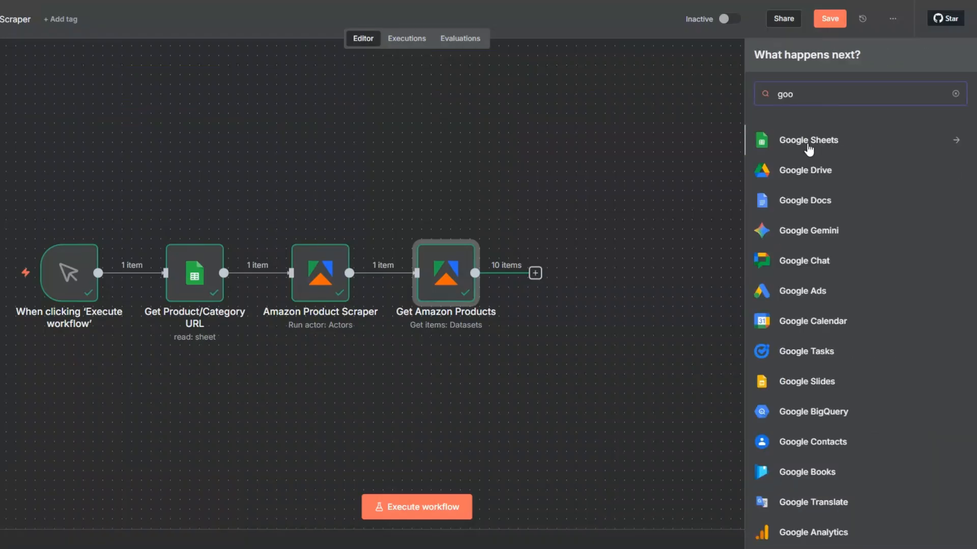
{"action": "left_click", "coordinate": [820, 138]}
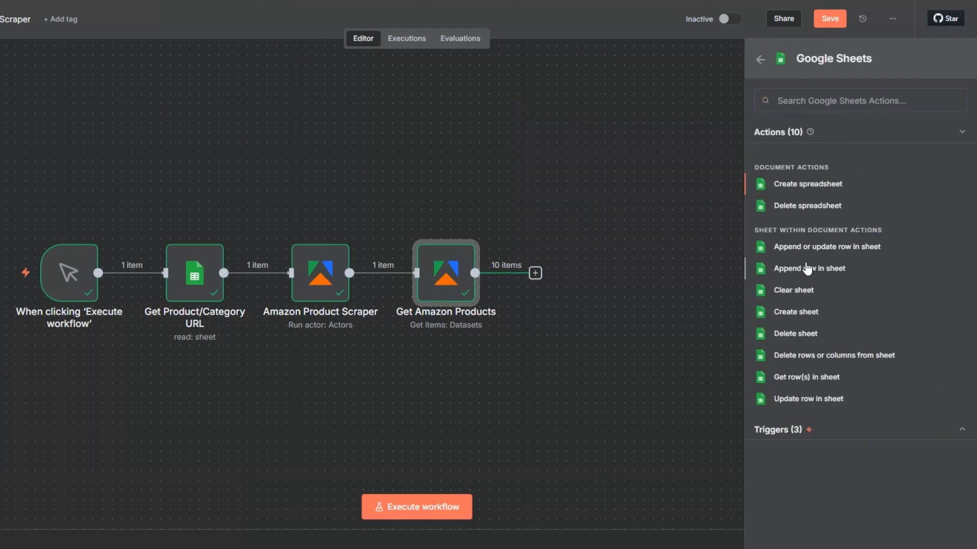
{"action": "left_click", "coordinate": [808, 269]}
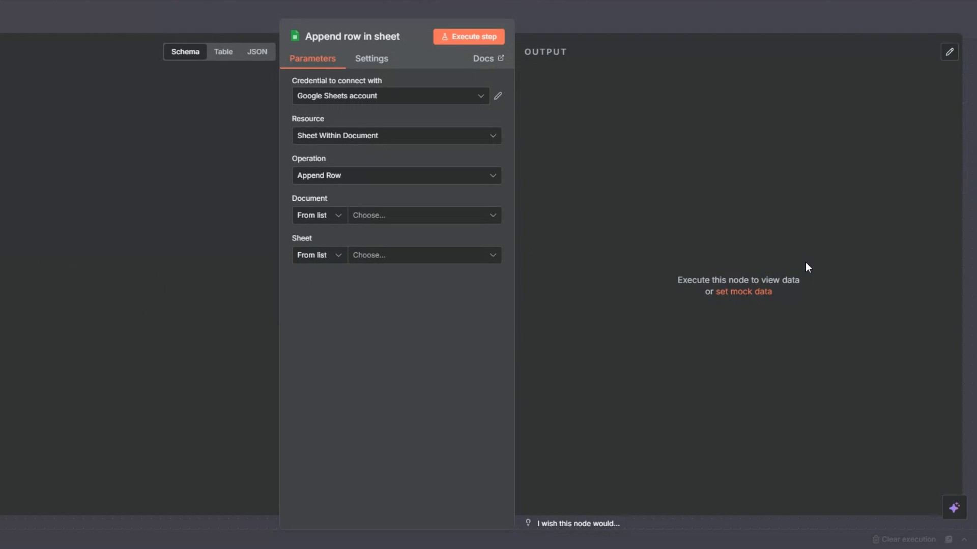
Set the append node's document to Amazon Product Scraper and its sheet to Amazon Products.
{"action": "left_click", "coordinate": [374, 216]}
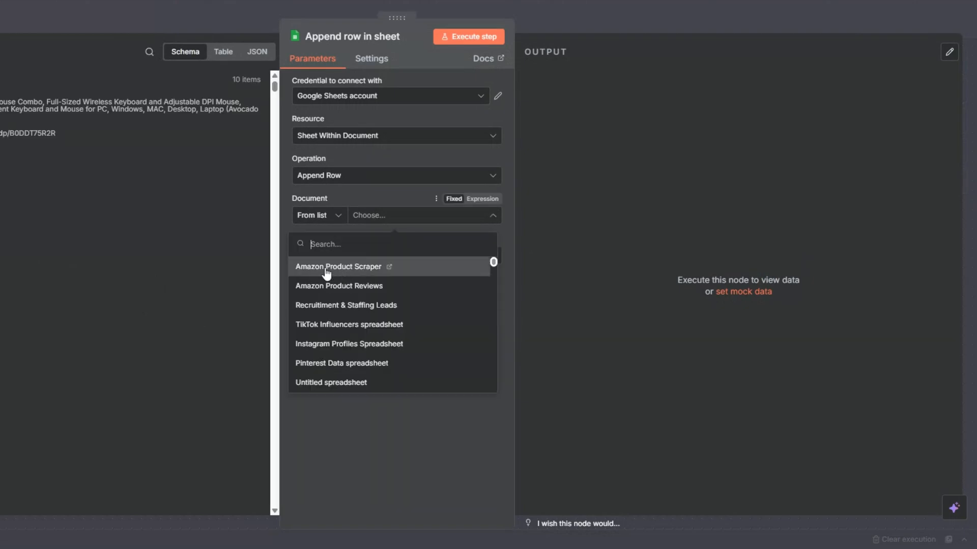
{"action": "left_click", "coordinate": [326, 268]}
{"action": "left_click", "coordinate": [356, 257]}
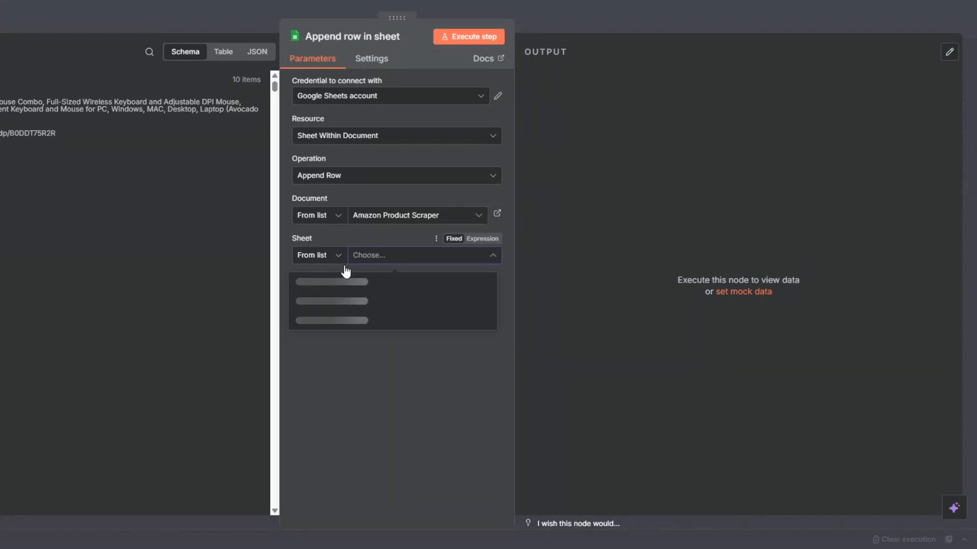
{"action": "left_click", "coordinate": [316, 285]}
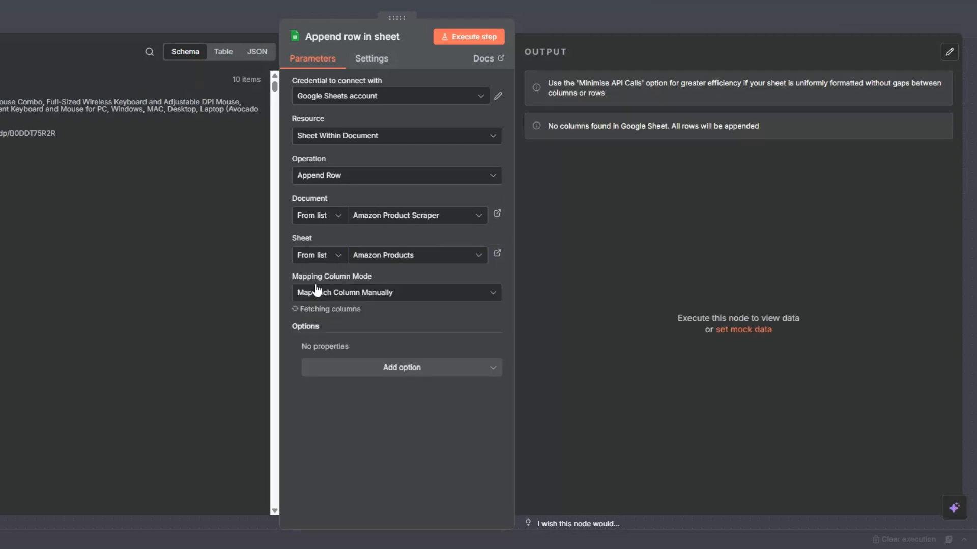
Map the asin, brand and title fields from Get Amazon Products to the ASIN, Brand and Title columns.
{"action": "scroll", "coordinate": [432, 293], "scroll_direction": "down", "scroll_amount": 4}
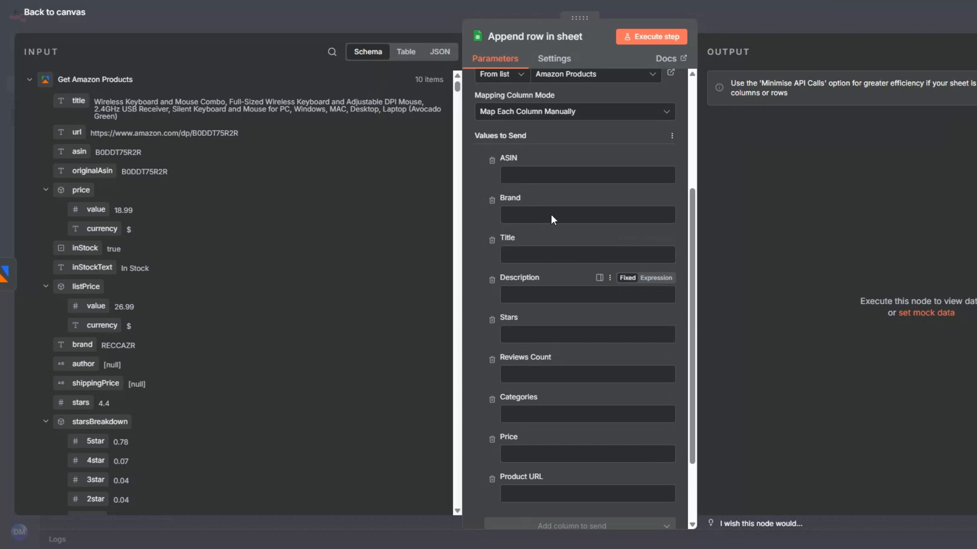
{"action": "left_click", "coordinate": [559, 175]}
{"action": "left_click_drag", "start_coordinate": [78, 151], "coordinate": [529, 175]}
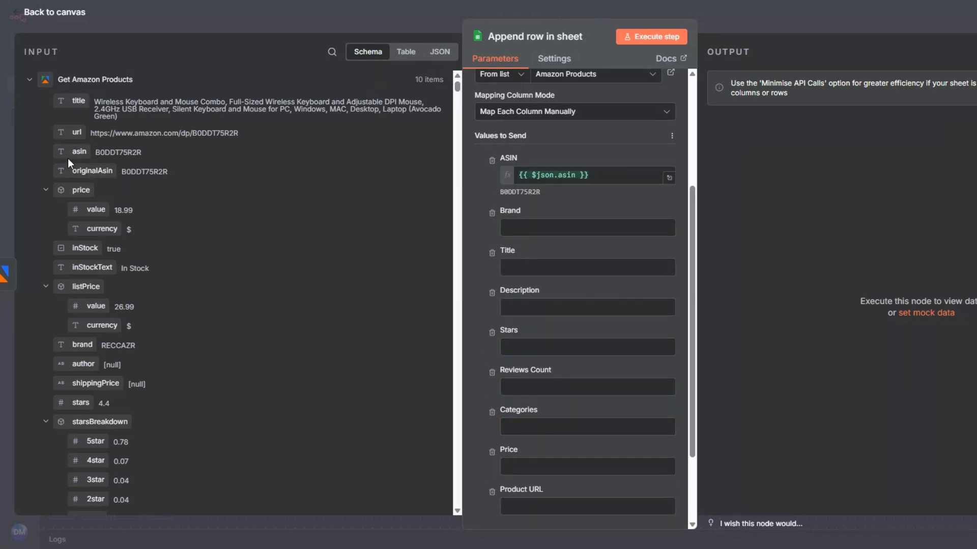
{"action": "scroll", "coordinate": [77, 219], "scroll_direction": "down", "scroll_amount": 1}
{"action": "left_click_drag", "start_coordinate": [82, 285], "coordinate": [514, 226]}
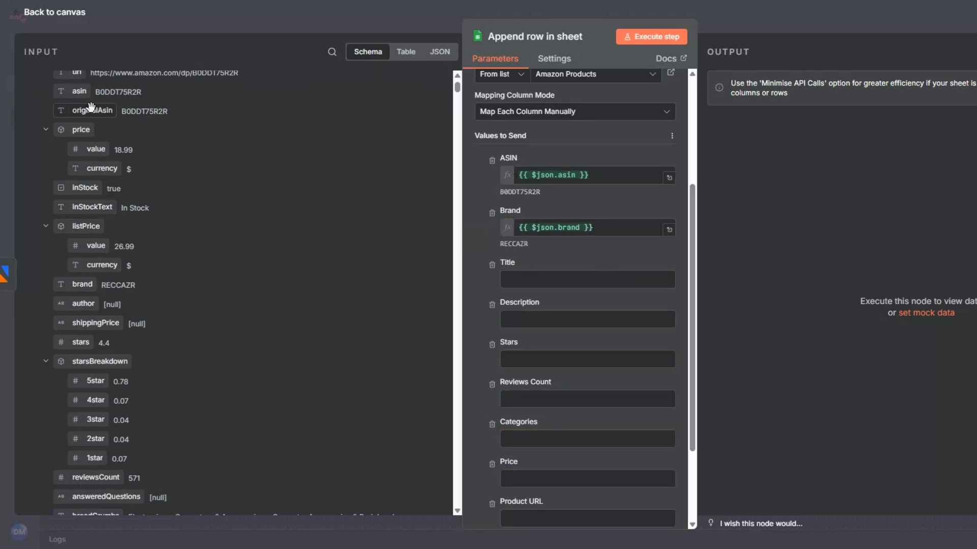
{"action": "scroll", "coordinate": [91, 107], "scroll_direction": "up", "scroll_amount": 1}
{"action": "left_click_drag", "start_coordinate": [78, 101], "coordinate": [555, 278]}
Search the input fields for "desc" and map the top-level description field to the Description column.
{"action": "scroll", "coordinate": [242, 168], "scroll_direction": "down", "scroll_amount": 4}
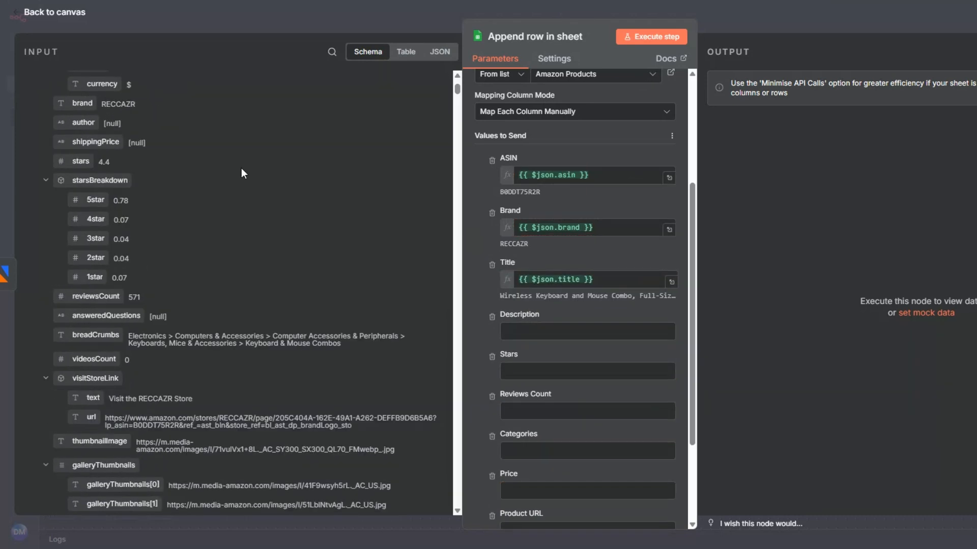
{"action": "scroll", "coordinate": [241, 168], "scroll_direction": "up", "scroll_amount": 4}
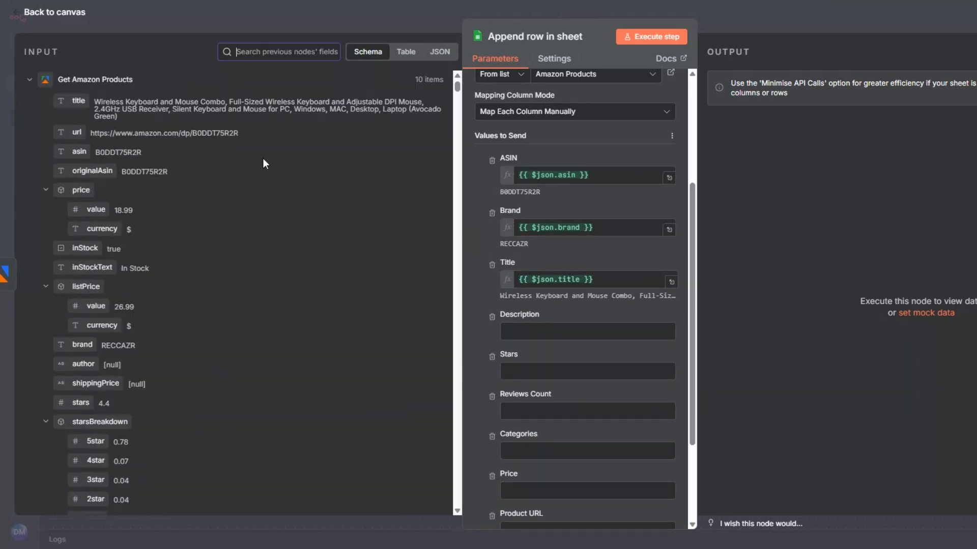
{"action": "scroll", "coordinate": [263, 160], "scroll_direction": "down", "scroll_amount": 1}
{"action": "scroll", "coordinate": [264, 160], "scroll_direction": "up", "scroll_amount": 1}
{"action": "left_click", "coordinate": [252, 53]}
{"action": "type", "text": "desc"}
{"action": "left_click_drag", "start_coordinate": [91, 101], "coordinate": [509, 323]}
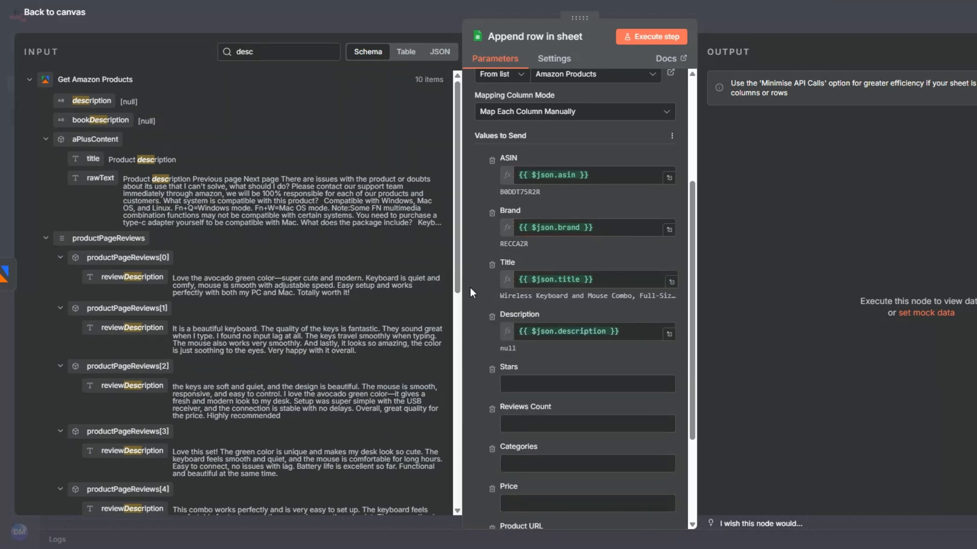
Clear the input field search and map stars and reviewsCount to the Stars and Reviews Count columns.
{"action": "double_click", "coordinate": [304, 51]}
{"action": "key", "text": "BackSpace"}
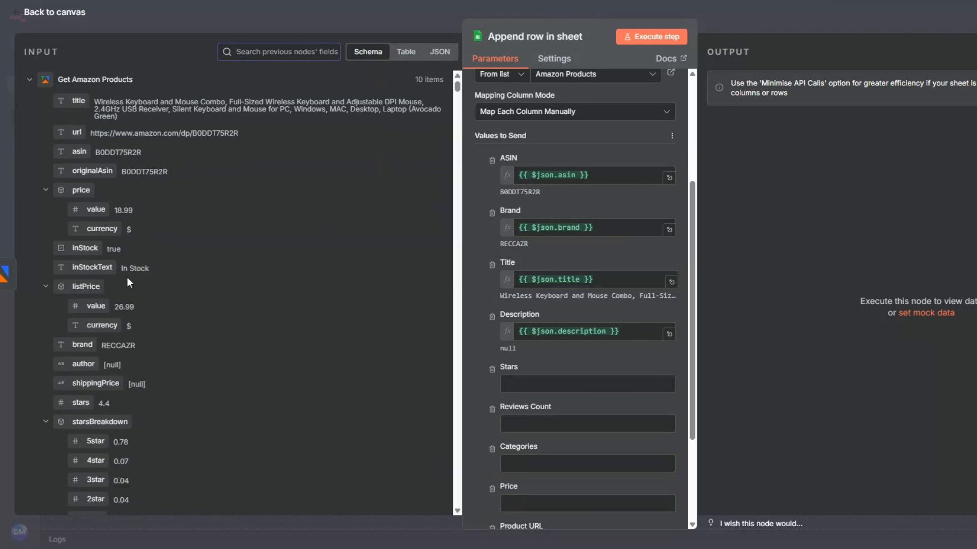
{"action": "left_click_drag", "start_coordinate": [84, 404], "coordinate": [567, 377]}
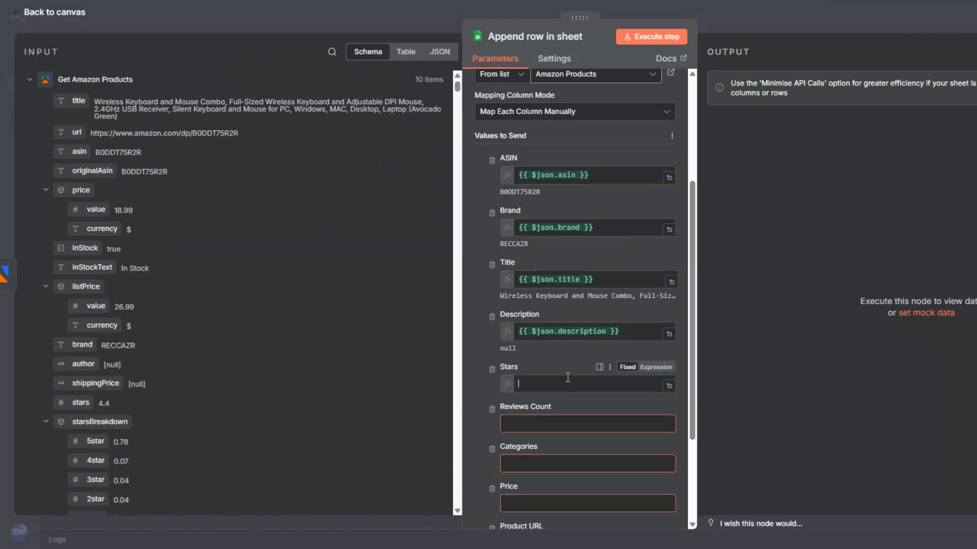
{"action": "scroll", "coordinate": [553, 349], "scroll_direction": "down", "scroll_amount": 2}
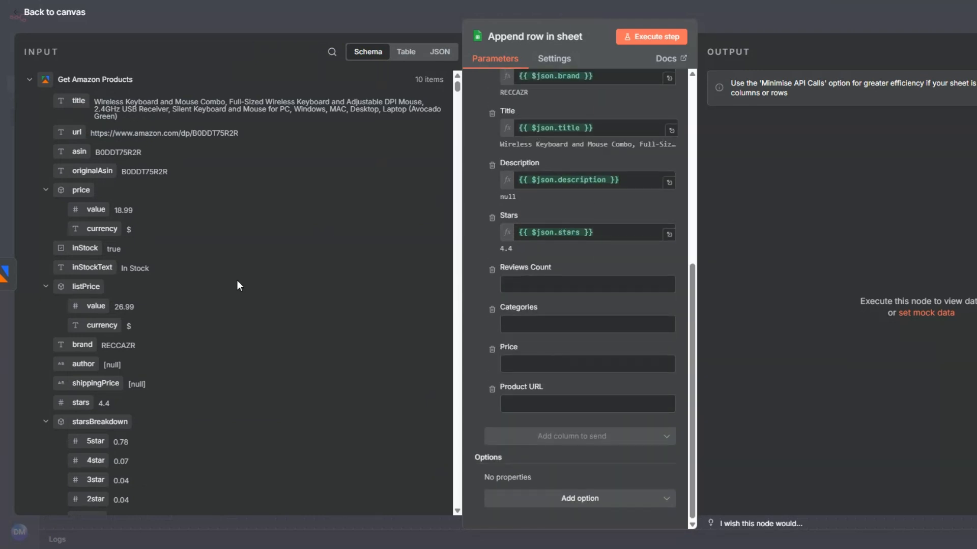
{"action": "scroll", "coordinate": [236, 281], "scroll_direction": "down", "scroll_amount": 3}
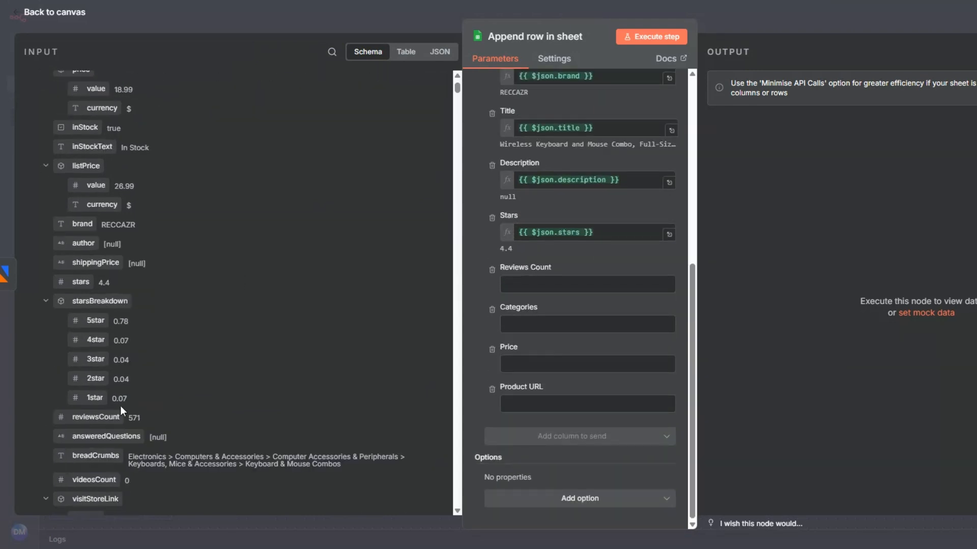
{"action": "left_click_drag", "start_coordinate": [109, 416], "coordinate": [525, 288]}
Search the input fields for "cate" and map the category of bestsellerRanks[0] to the Categories column.
{"action": "scroll", "coordinate": [356, 300], "scroll_direction": "up", "scroll_amount": 2}
{"action": "scroll", "coordinate": [355, 300], "scroll_direction": "up", "scroll_amount": 1}
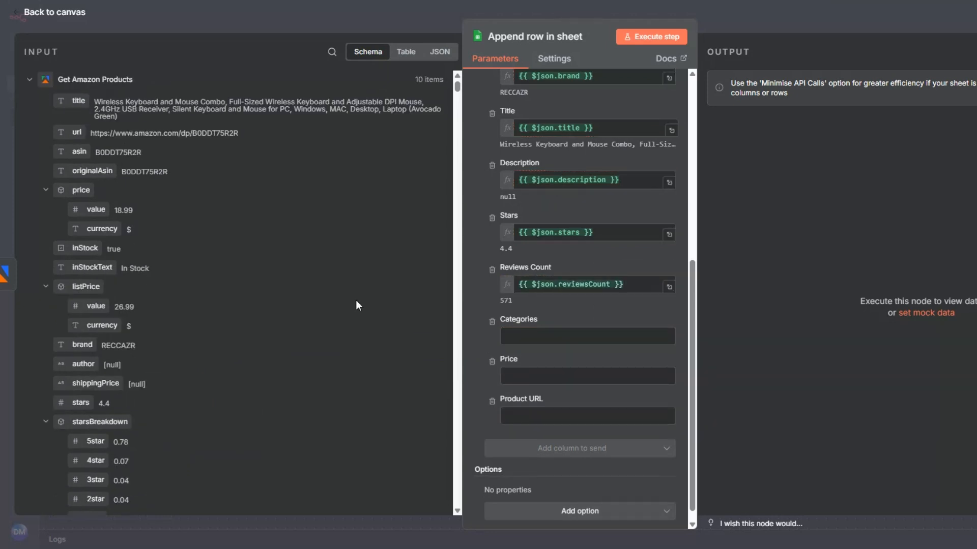
{"action": "scroll", "coordinate": [356, 300], "scroll_direction": "down", "scroll_amount": 5}
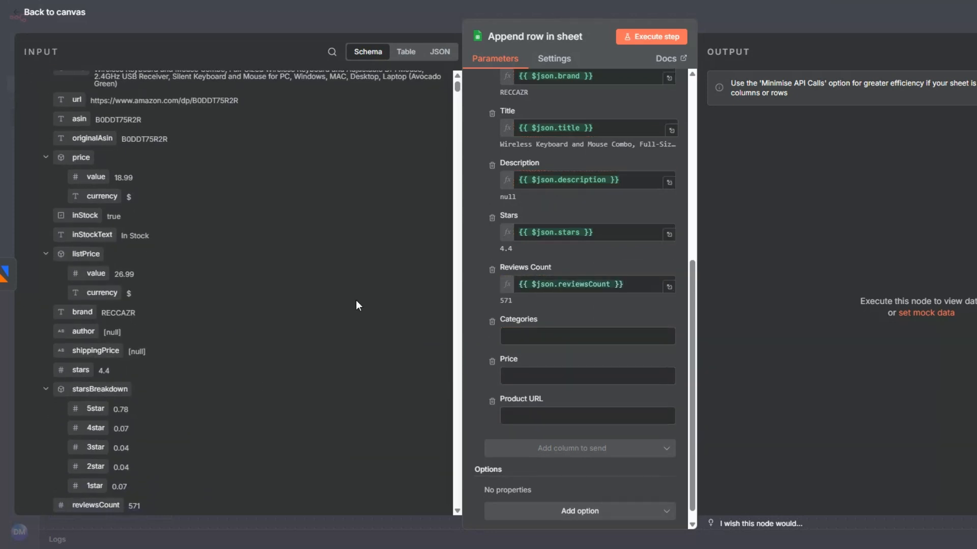
{"action": "scroll", "coordinate": [355, 300], "scroll_direction": "down", "scroll_amount": 3}
{"action": "scroll", "coordinate": [356, 301], "scroll_direction": "up", "scroll_amount": 8}
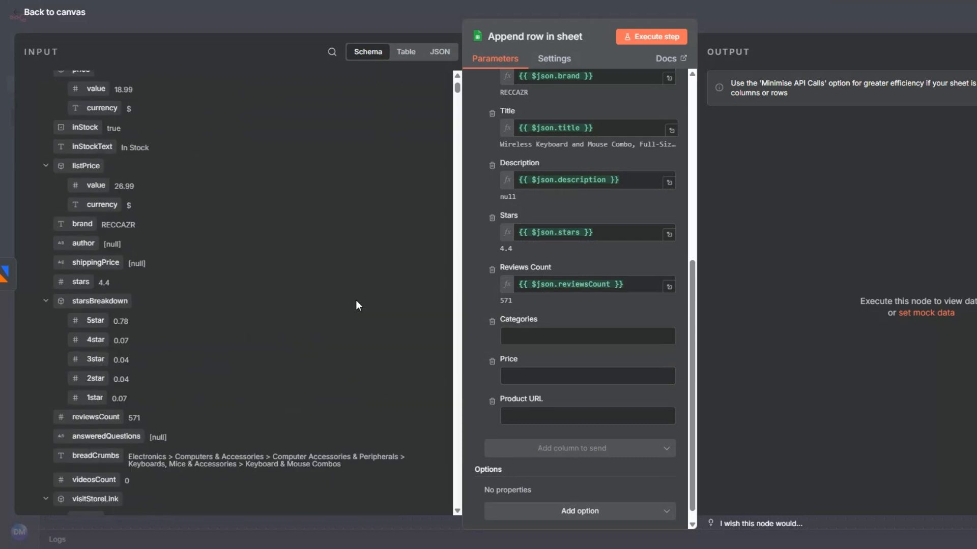
{"action": "left_click", "coordinate": [329, 51]}
{"action": "type", "text": "cat"}
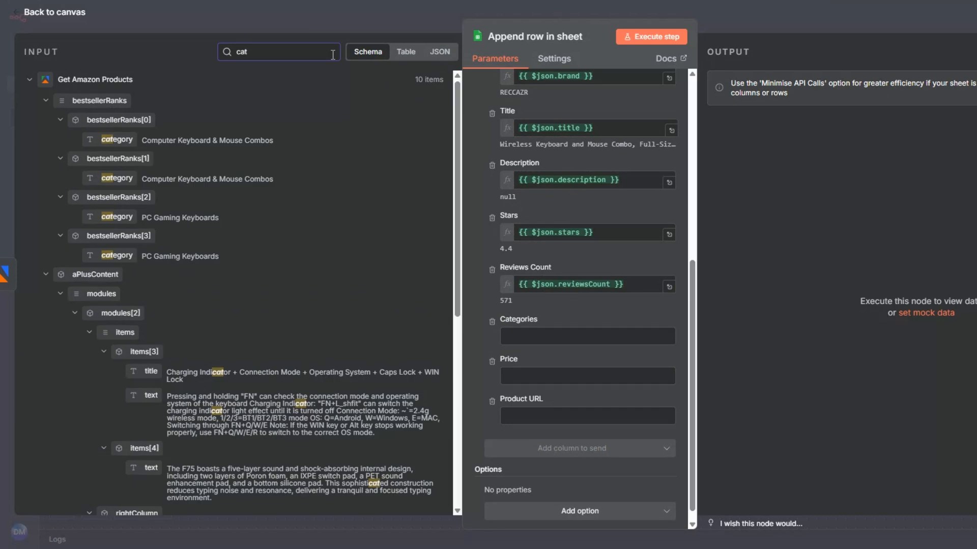
{"action": "type", "text": "e"}
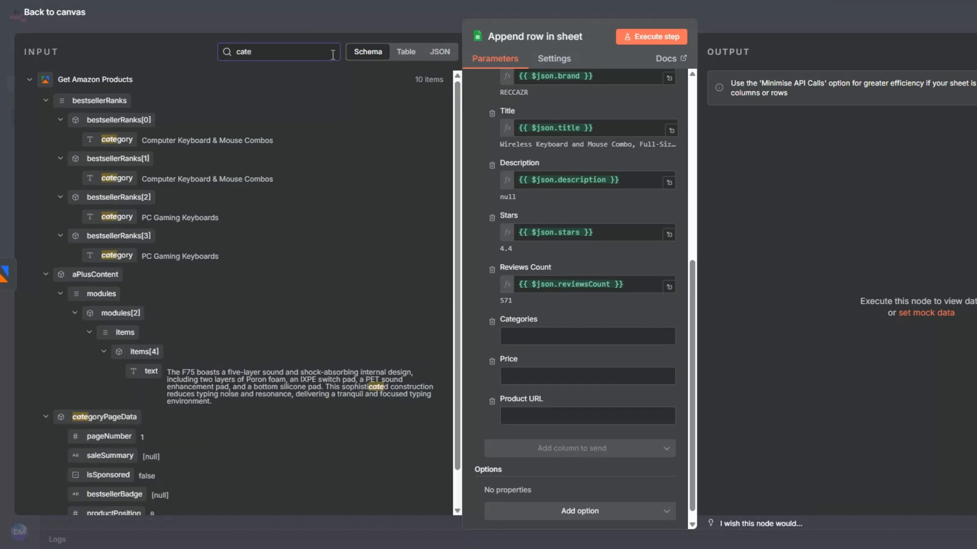
{"action": "left_click_drag", "start_coordinate": [117, 139], "coordinate": [508, 335]}
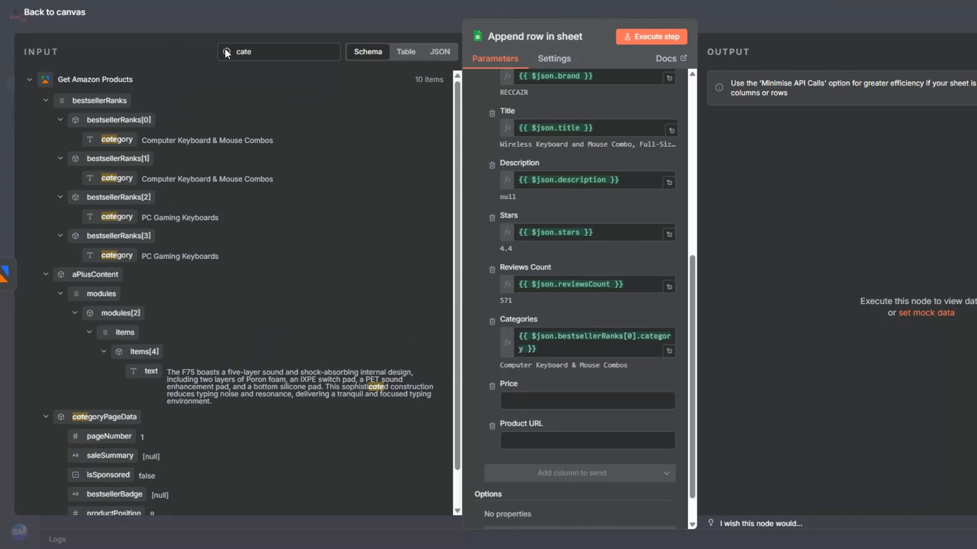
Clear the field search, map the value under price to Price and url to Product URL, and execute the append node.
{"action": "double_click", "coordinate": [257, 52]}
{"action": "key", "text": "BackSpace"}
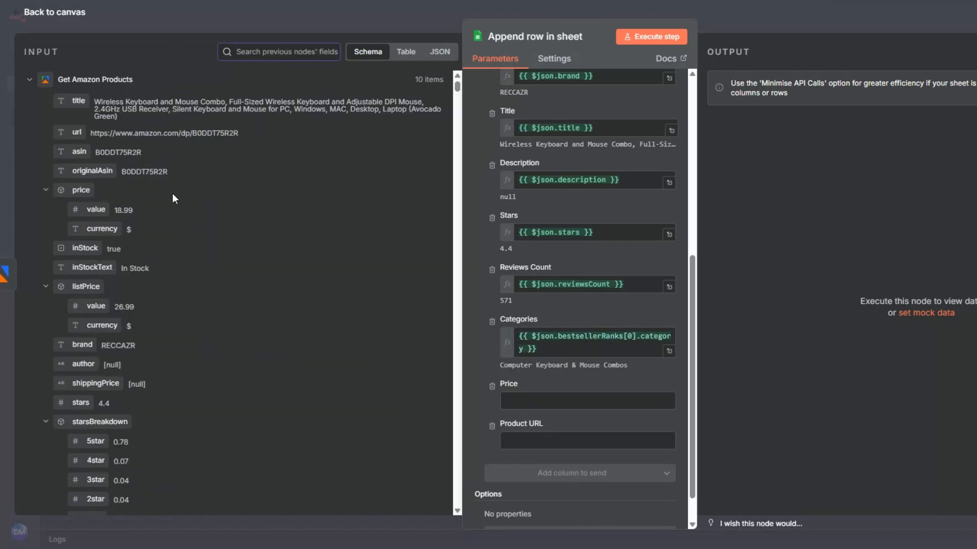
{"action": "left_click_drag", "start_coordinate": [89, 210], "coordinate": [524, 405]}
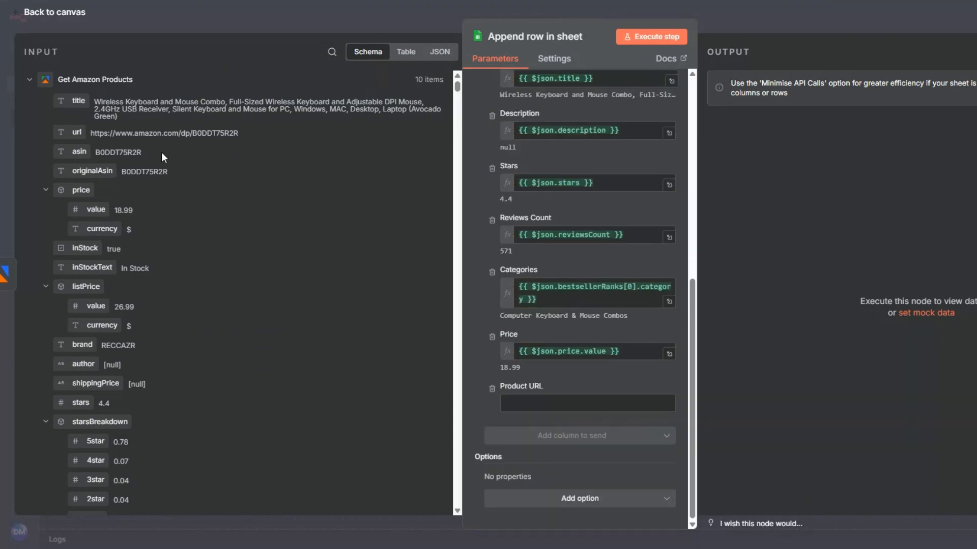
{"action": "left_click_drag", "start_coordinate": [76, 132], "coordinate": [509, 403]}
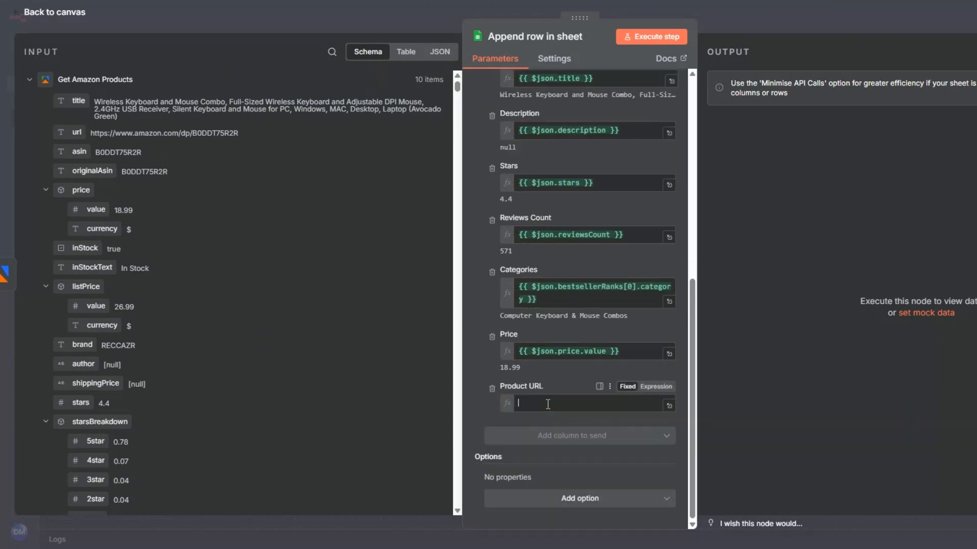
{"action": "left_click", "coordinate": [633, 37]}
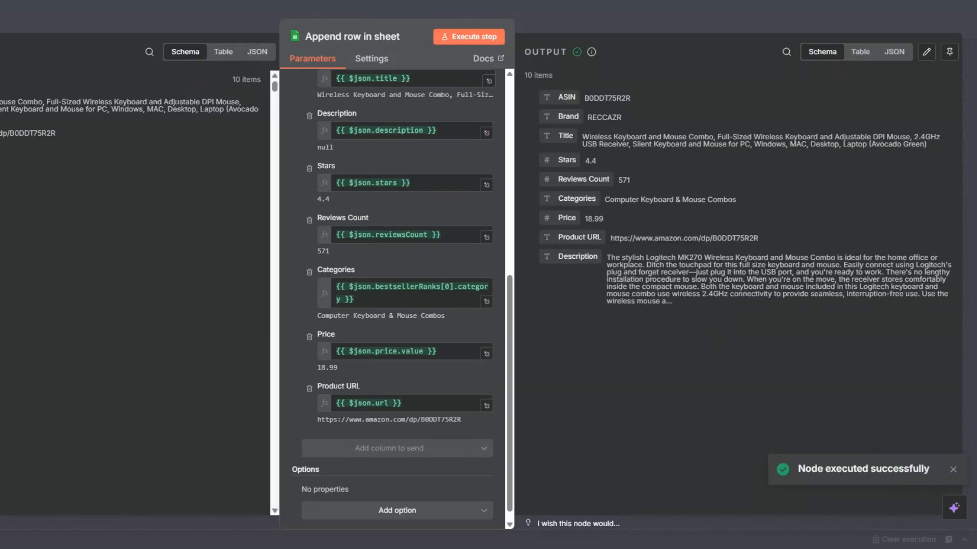
Close the append node's settings and rename the node as Amazon Products.
{"action": "key", "text": "Escape"}
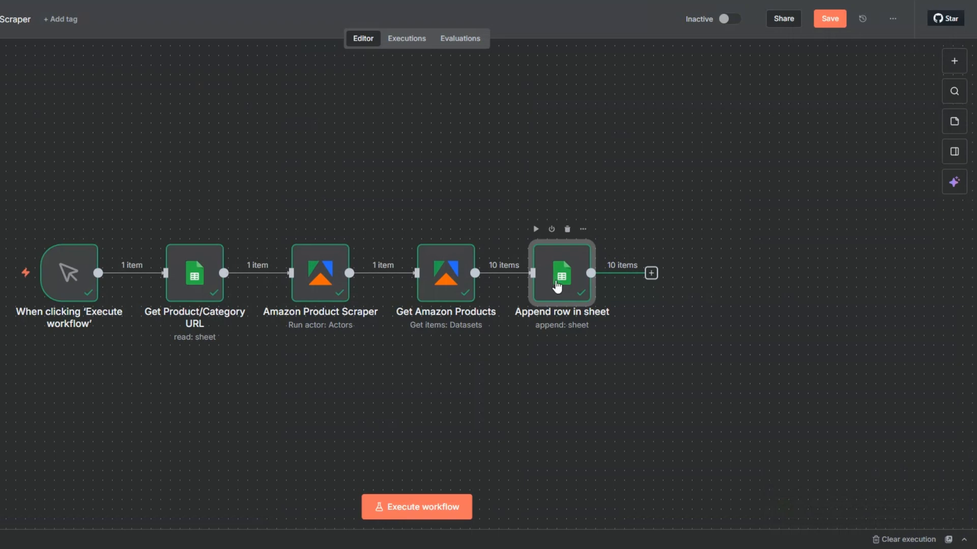
{"action": "key", "text": "F2"}
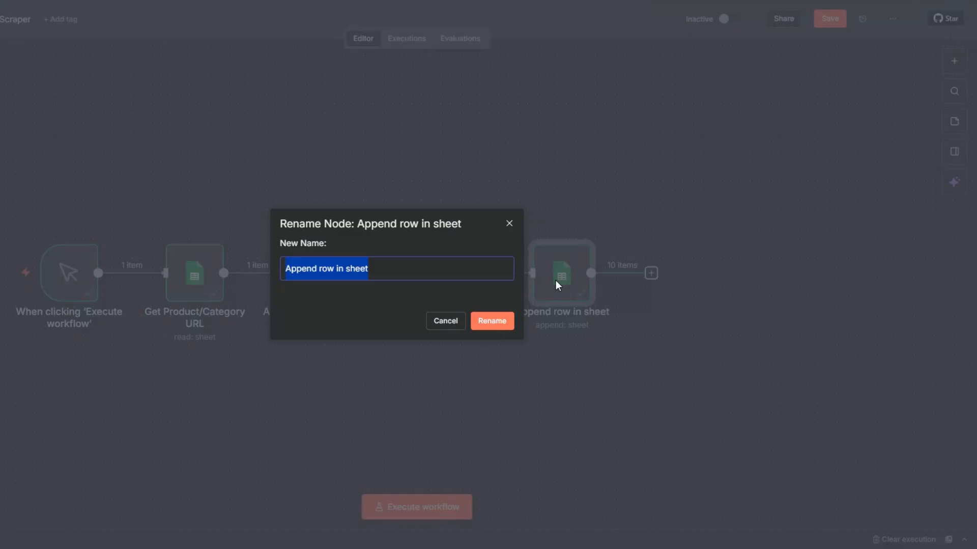
{"action": "type", "text": "Amazon Pro"}
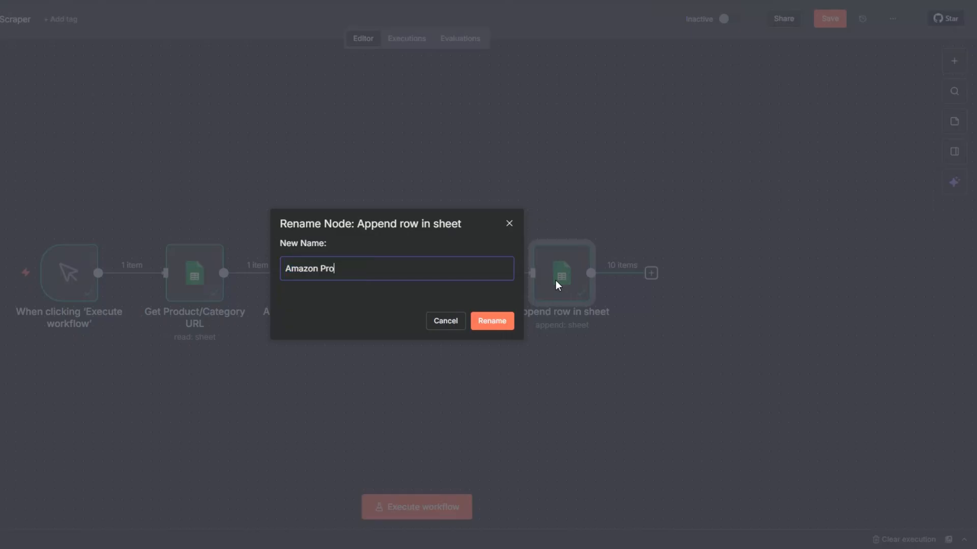
{"action": "type", "text": "ducts"}
{"action": "left_click", "coordinate": [501, 325]}
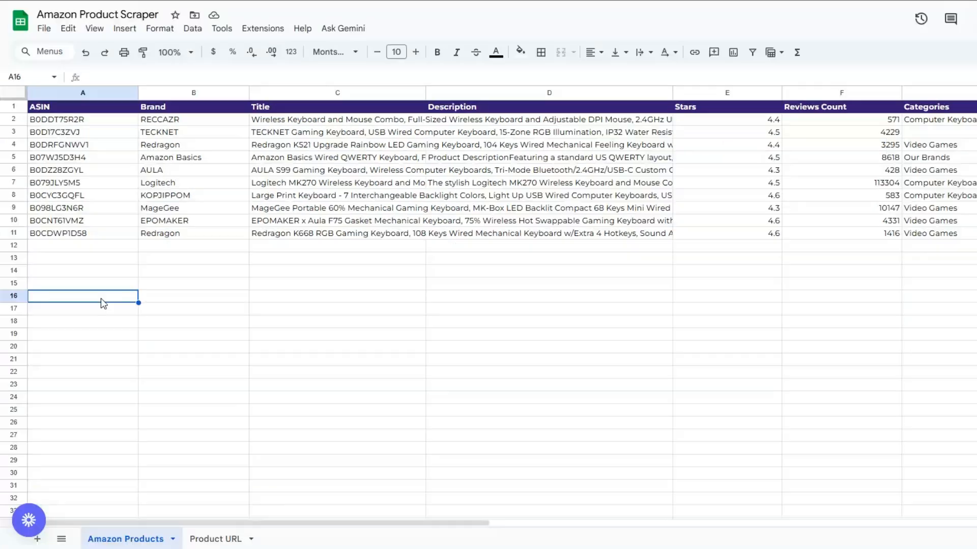
Switch to Google Sheets and examine the appended product rows in the Amazon Products sheet, from the ASIN to the Product URL column.
{"action": "left_click", "coordinate": [181, 288]}
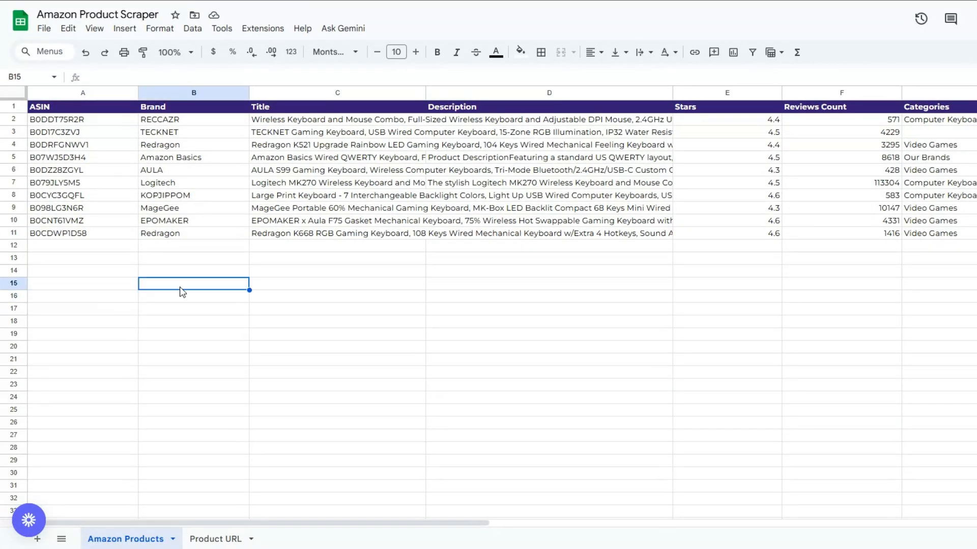
{"action": "left_click", "coordinate": [280, 272]}
{"action": "left_click", "coordinate": [371, 221]}
{"action": "double_click", "coordinate": [487, 238]}
{"action": "left_click", "coordinate": [514, 285]}
{"action": "left_click", "coordinate": [755, 258]}
{"action": "left_click", "coordinate": [833, 260]}
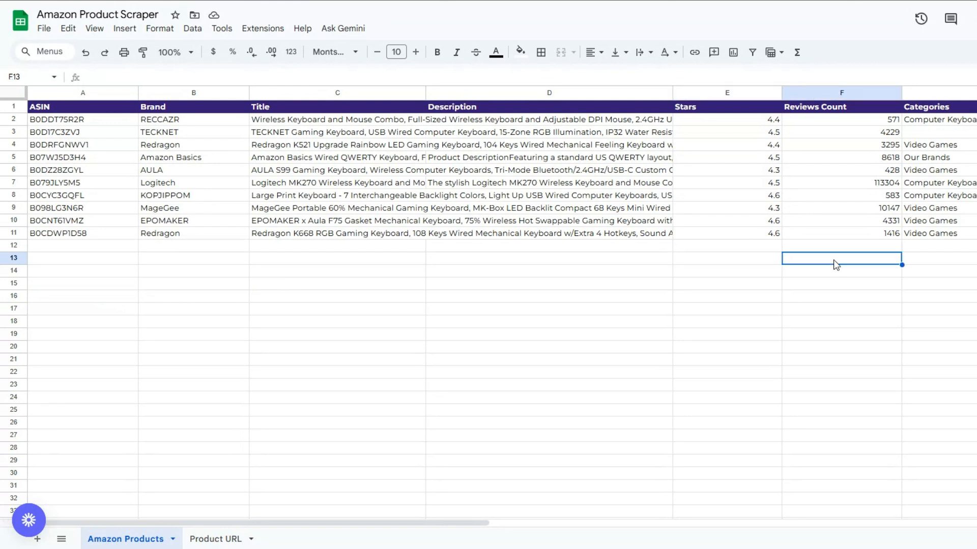
{"action": "left_click", "coordinate": [929, 278]}
{"action": "left_click", "coordinate": [929, 259]}
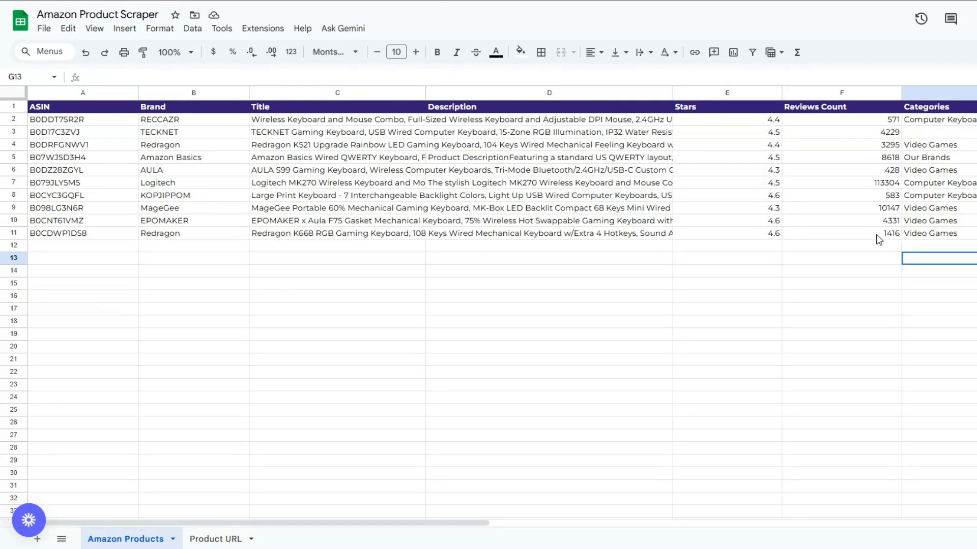
{"action": "left_click_drag", "start_coordinate": [376, 525], "coordinate": [627, 519]}
{"action": "left_click", "coordinate": [499, 275]}
{"action": "left_click", "coordinate": [621, 281]}
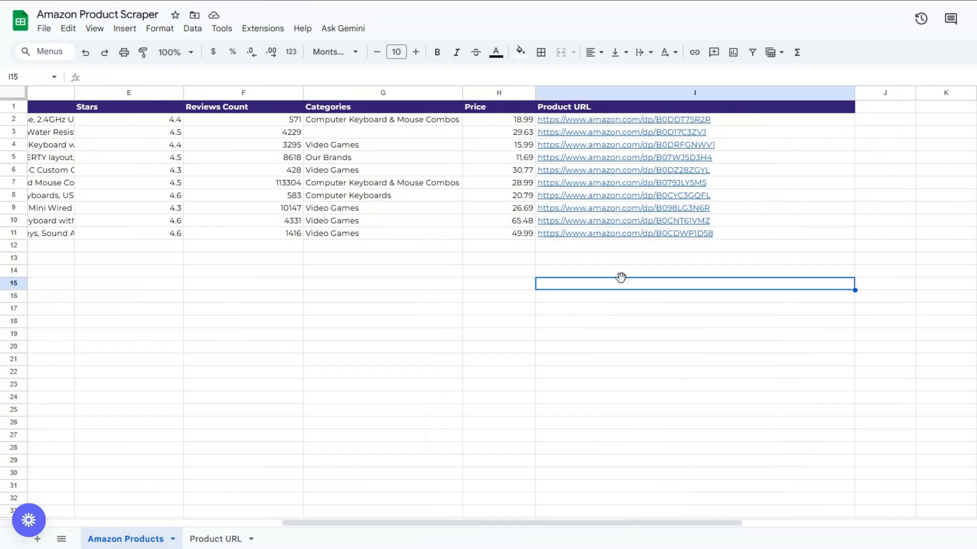
{"action": "left_click_drag", "start_coordinate": [346, 523], "coordinate": [81, 514]}
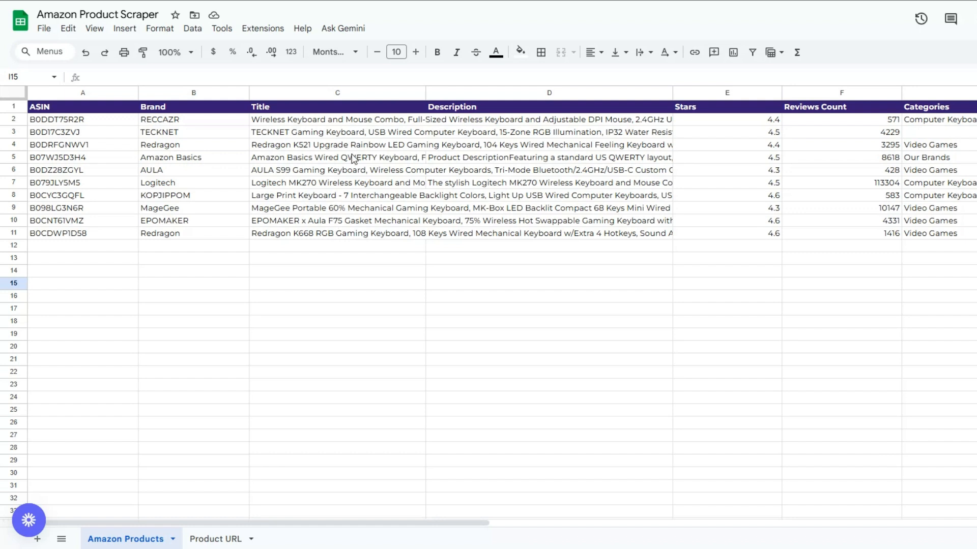
View the source link in the Product URL sheet and return to the Amazon Products sheet.
{"action": "left_click", "coordinate": [239, 539]}
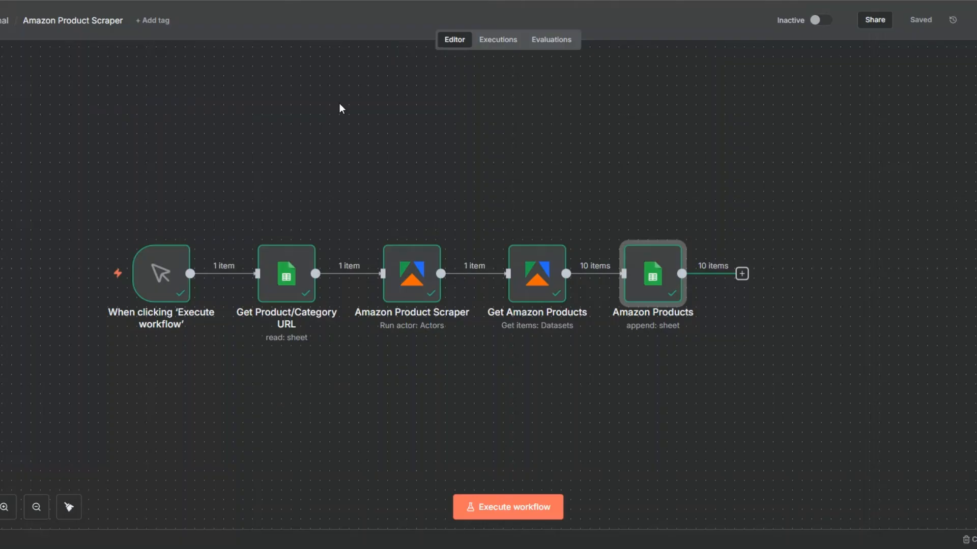
{"action": "left_click", "coordinate": [581, 353]}
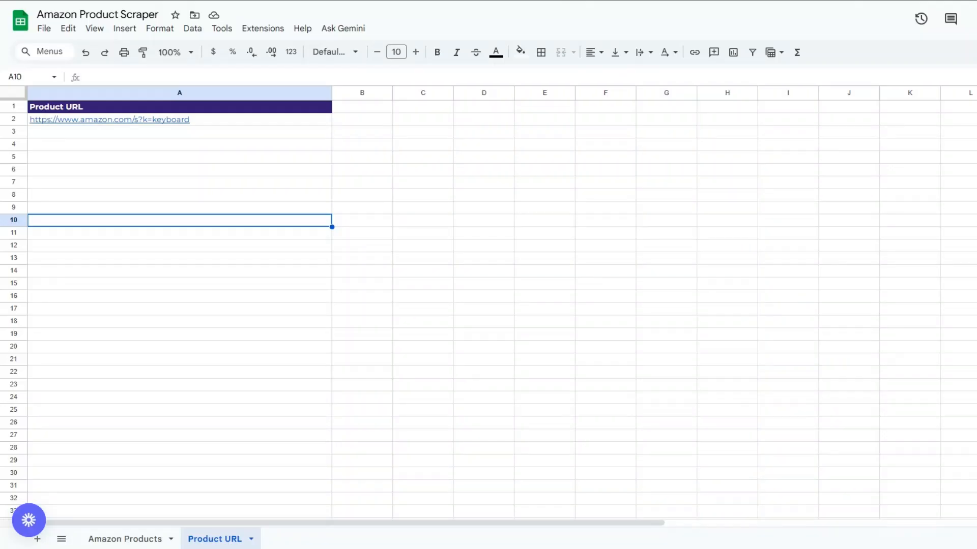
{"action": "left_click", "coordinate": [264, 195]}
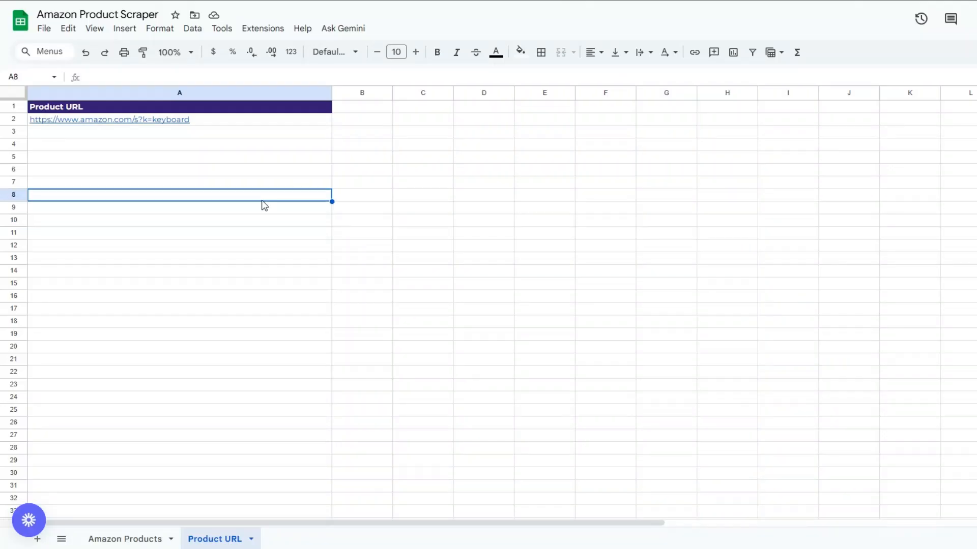
{"action": "left_click", "coordinate": [253, 158]}
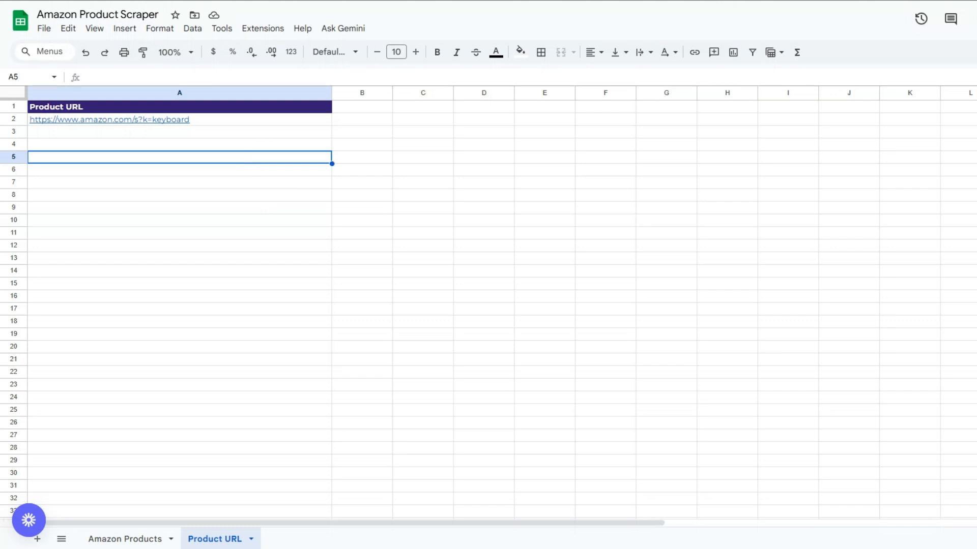
{"action": "mouse_move", "coordinate": [153, 120]}
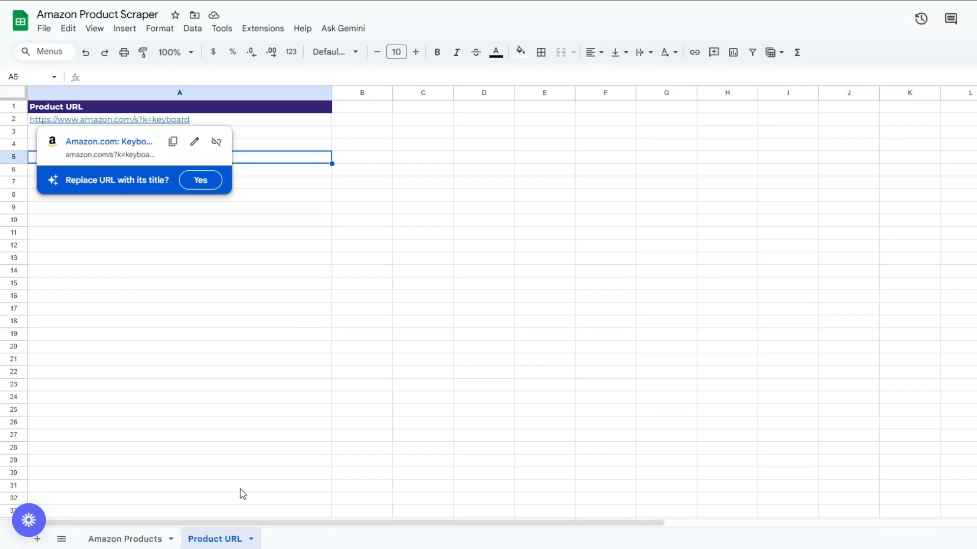
{"action": "left_click", "coordinate": [142, 540]}
{"action": "left_click", "coordinate": [569, 326]}
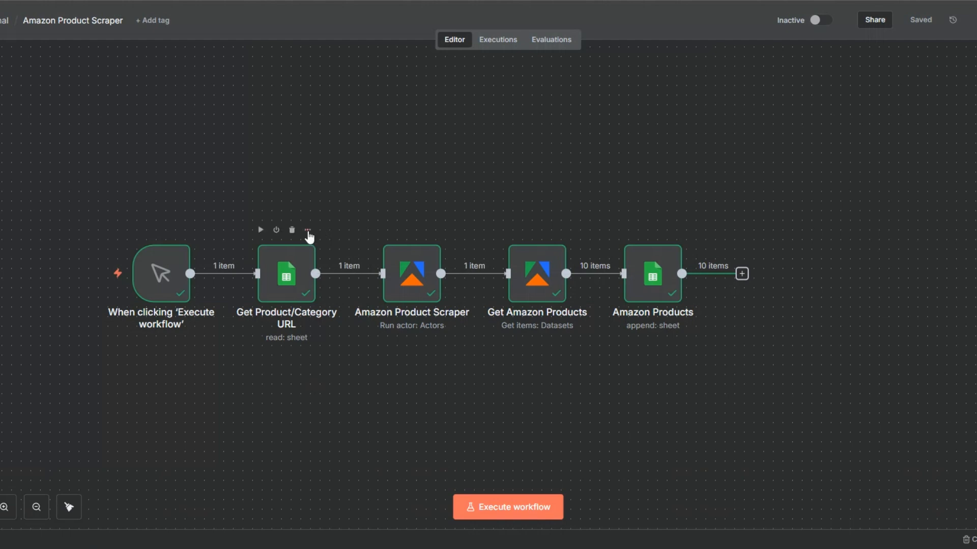
Switch to n8n, inspect the output of the Get Product/Category URL node and close it.
{"action": "left_click", "coordinate": [307, 233]}
{"action": "left_click", "coordinate": [322, 250]}
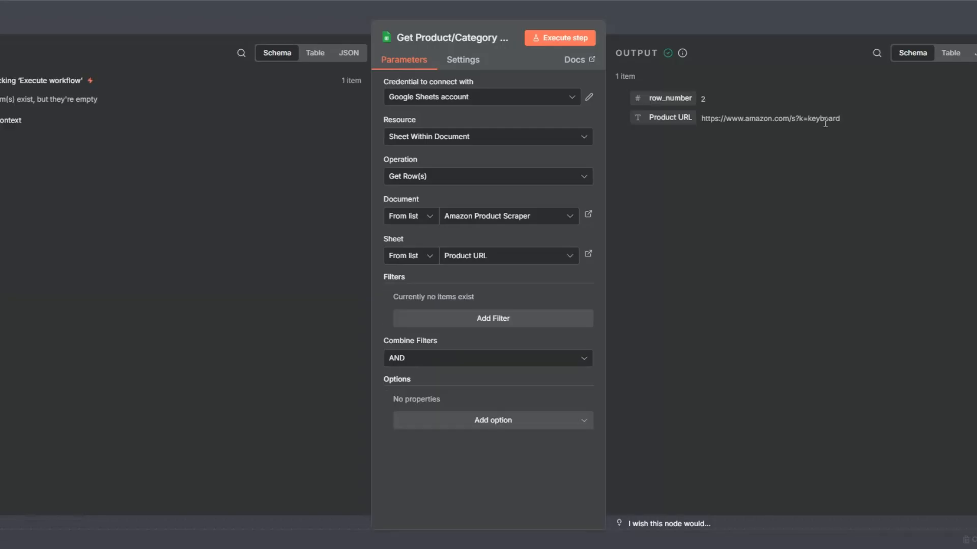
{"action": "key", "text": "Escape"}
{"action": "mouse_move", "coordinate": [425, 299]}
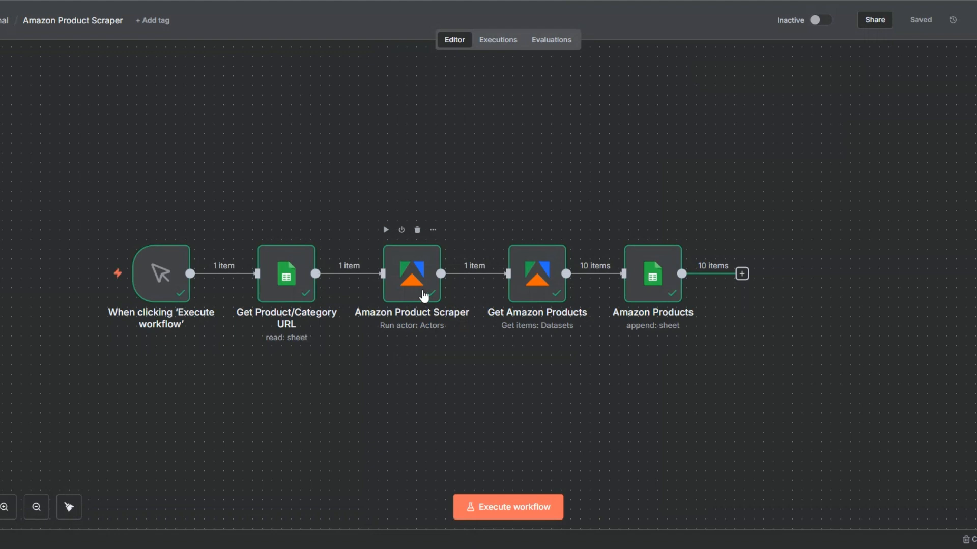
{"action": "mouse_move", "coordinate": [537, 288]}
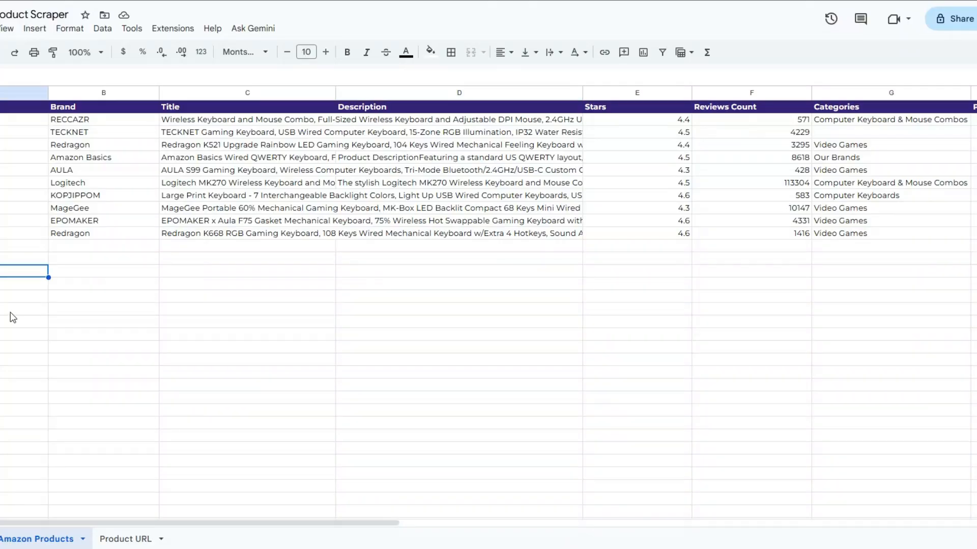
Return to Google Sheets and review the scraped data column by column in the Amazon Products sheet.
{"action": "left_click", "coordinate": [100, 288]}
{"action": "left_click", "coordinate": [289, 288]}
{"action": "left_click", "coordinate": [394, 288]}
{"action": "left_click", "coordinate": [595, 298]}
{"action": "left_click", "coordinate": [746, 310]}
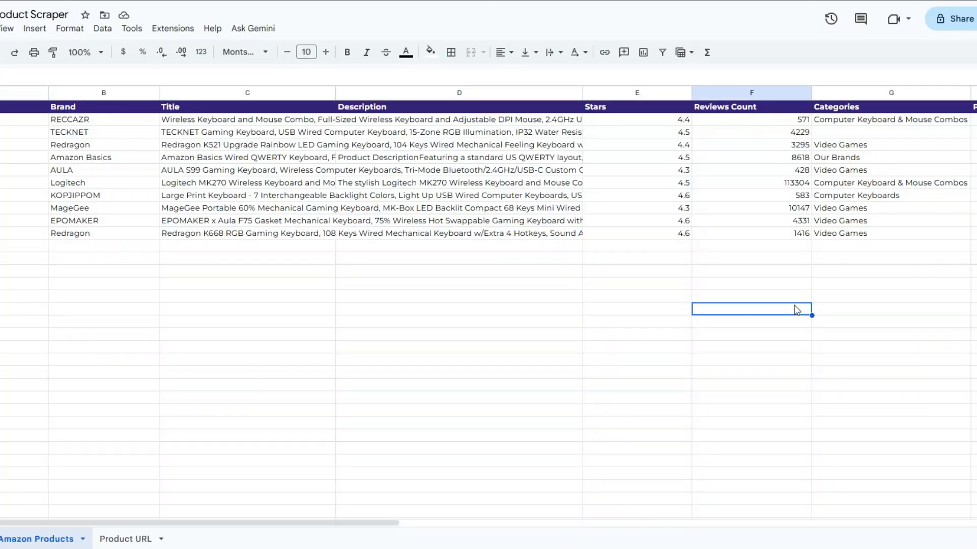
{"action": "left_click", "coordinate": [866, 301]}
{"action": "left_click_drag", "start_coordinate": [151, 525], "coordinate": [87, 524]}
{"action": "left_click", "coordinate": [671, 309]}
{"action": "left_click", "coordinate": [222, 373]}
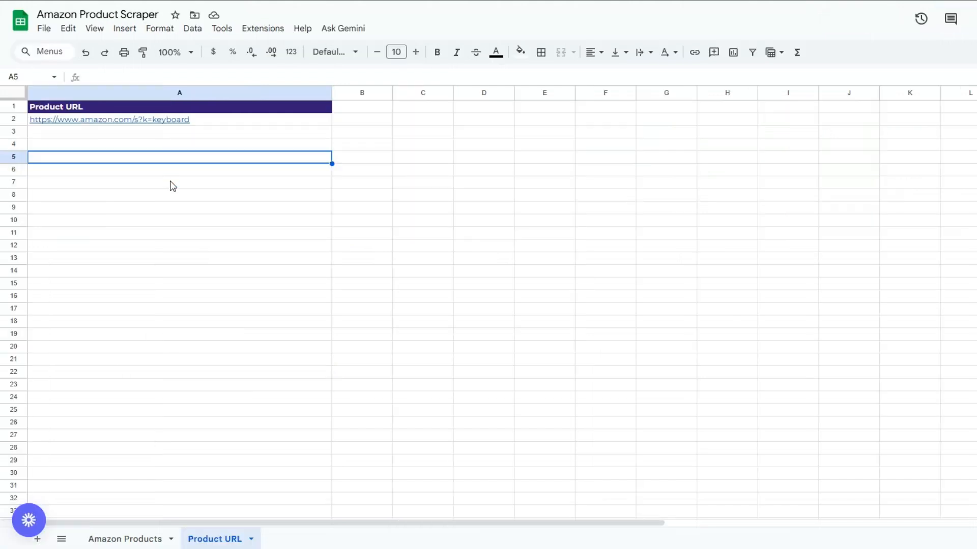
{"action": "left_click", "coordinate": [197, 120]}
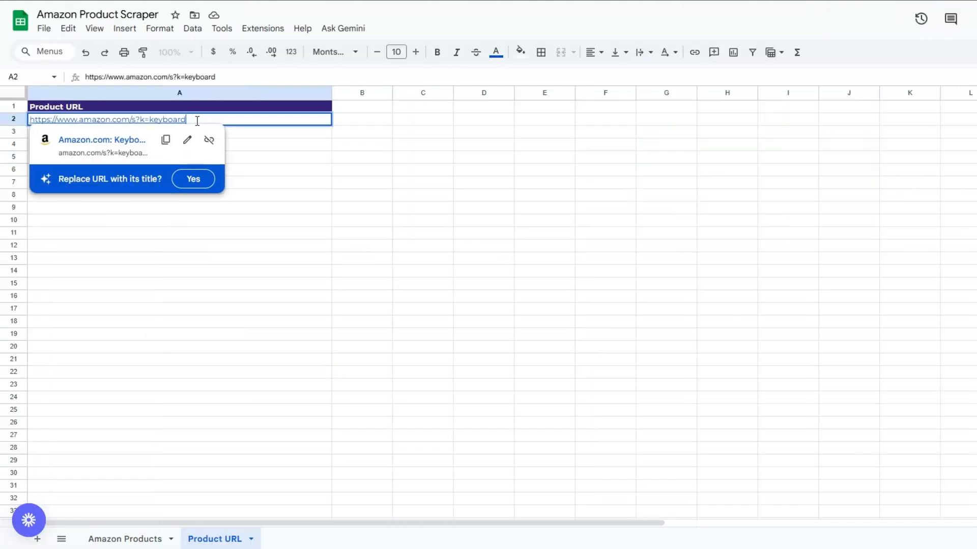
{"action": "left_click_drag", "start_coordinate": [184, 121], "coordinate": [151, 120]}
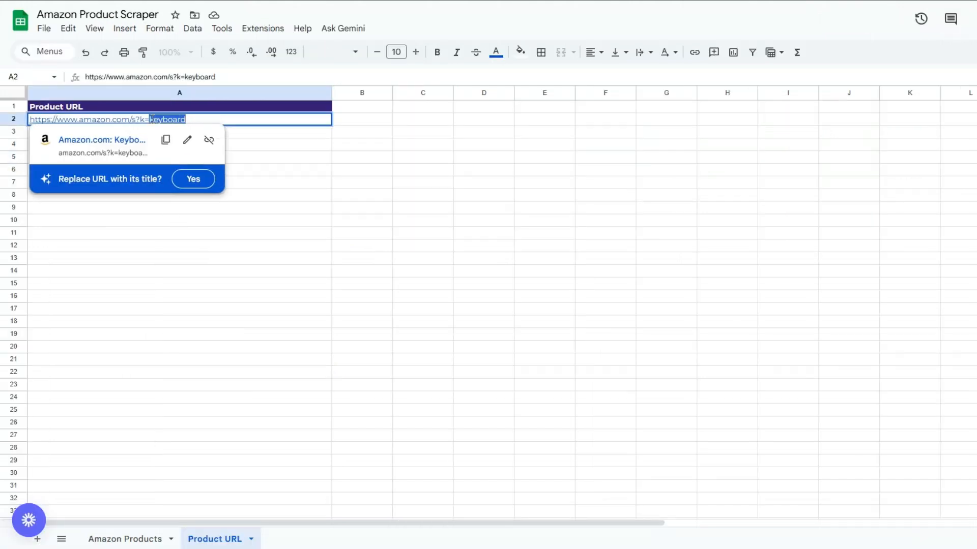
{"action": "type", "text": "camera"}
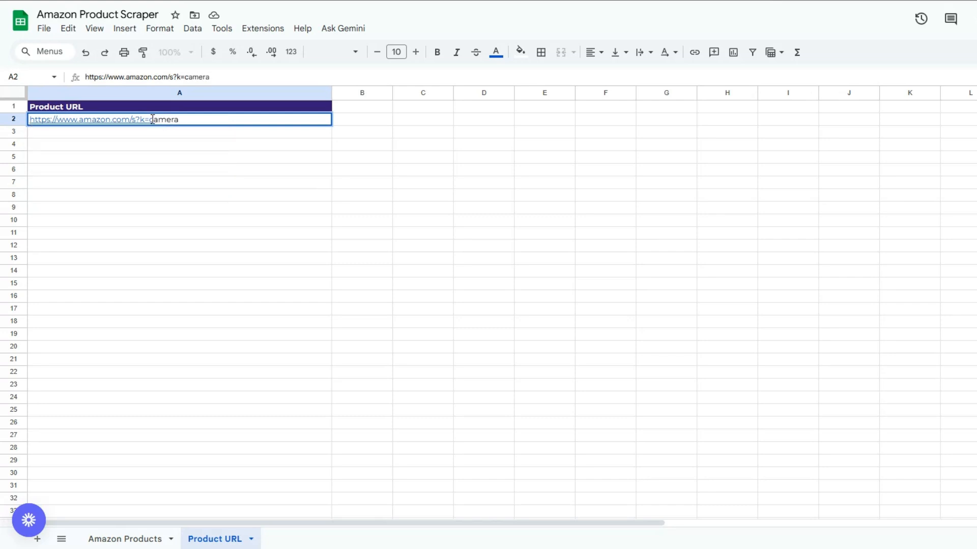
{"action": "left_click", "coordinate": [177, 207]}
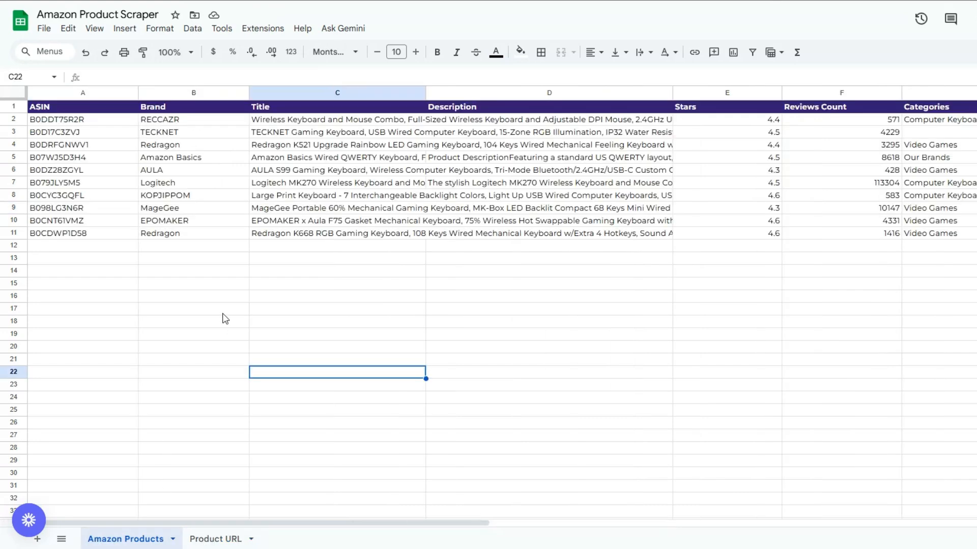
Execute the whole workflow in n8n and inspect the output of the Get Product/Category URL node.
{"action": "left_click", "coordinate": [224, 318]}
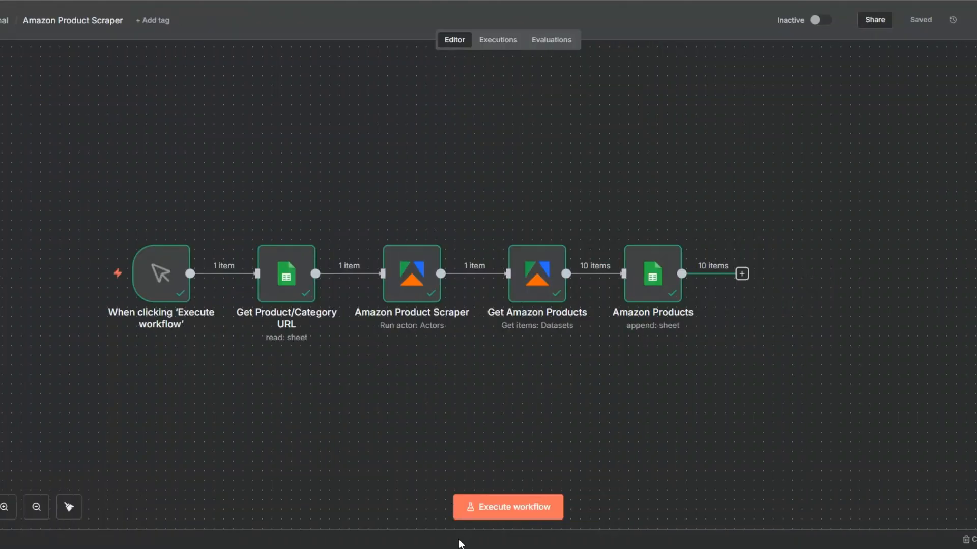
{"action": "left_click", "coordinate": [497, 505]}
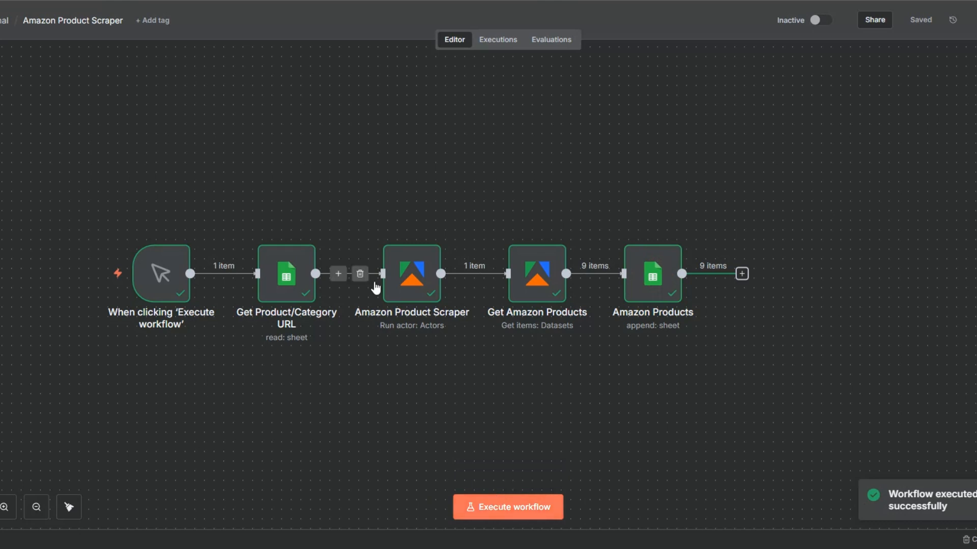
{"action": "left_click", "coordinate": [307, 230]}
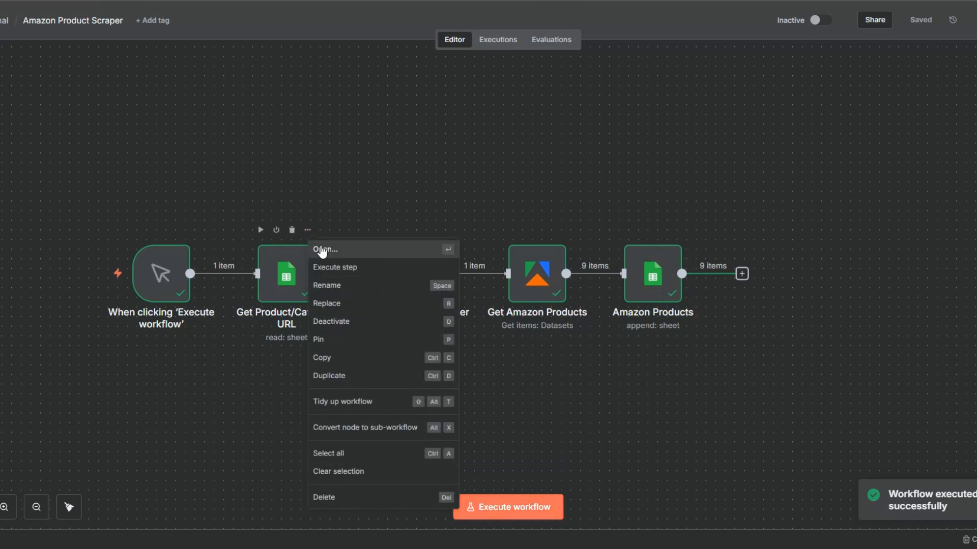
{"action": "left_click", "coordinate": [322, 250]}
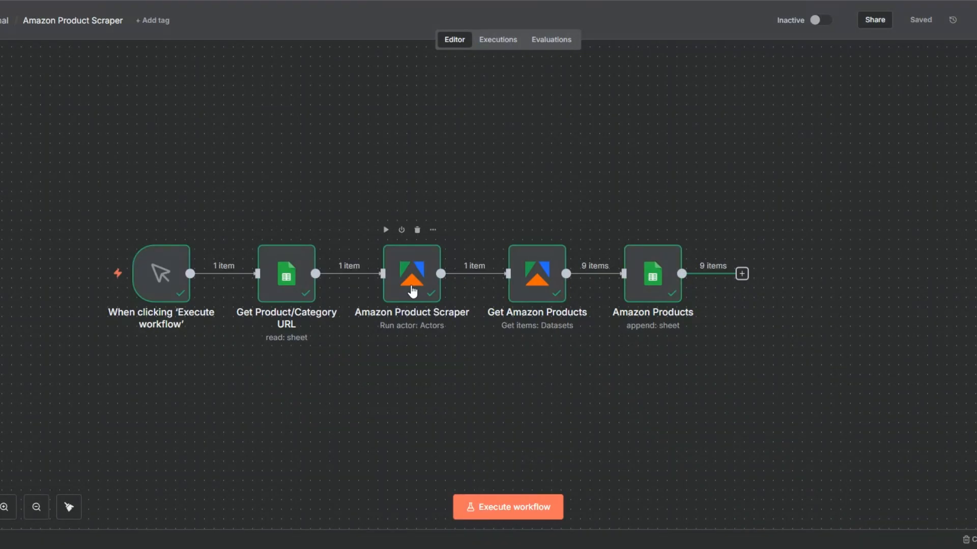
{"action": "mouse_move", "coordinate": [583, 275]}
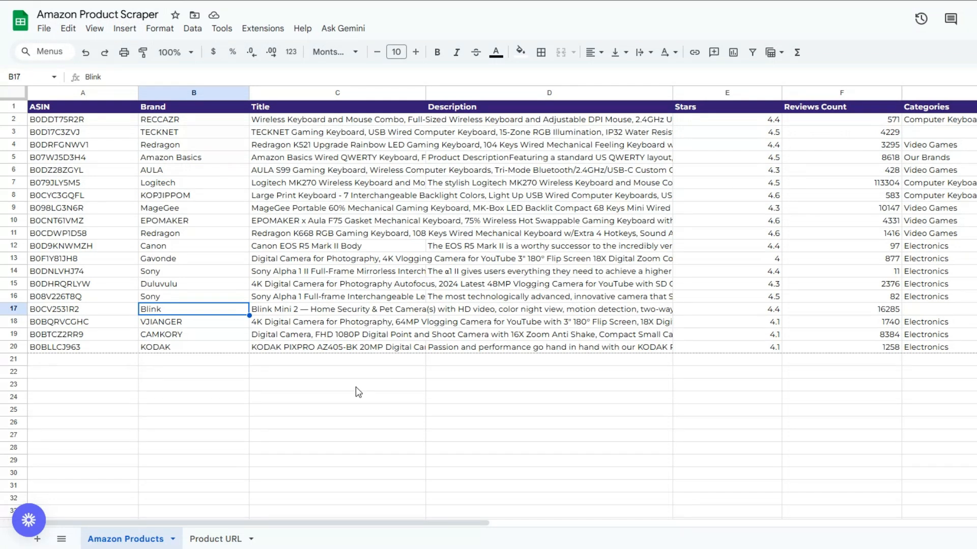
Examine the newly appended camera rows across the Amazon Products sheet in Google Sheets and recheck the link in the Product URL sheet.
{"action": "left_click", "coordinate": [124, 328]}
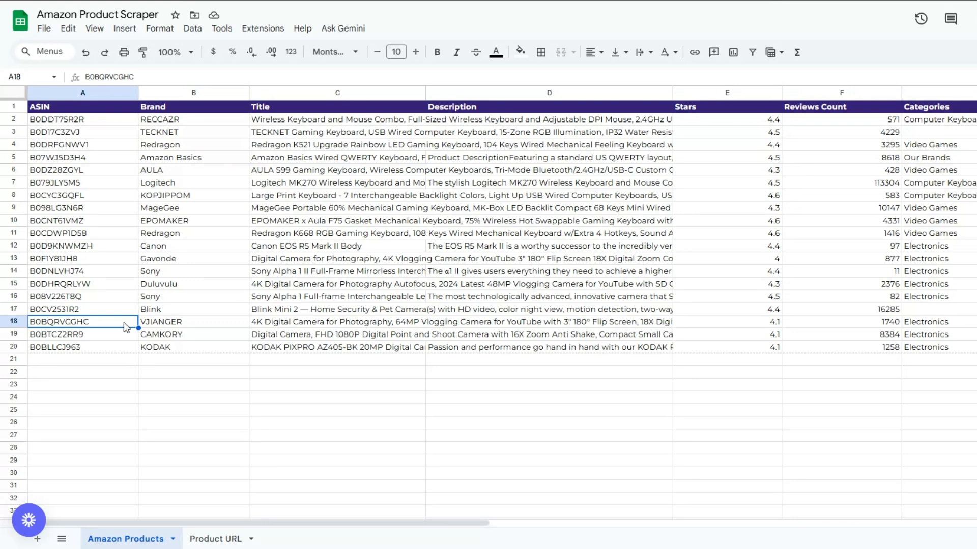
{"action": "left_click", "coordinate": [221, 328]}
{"action": "left_click", "coordinate": [421, 345]}
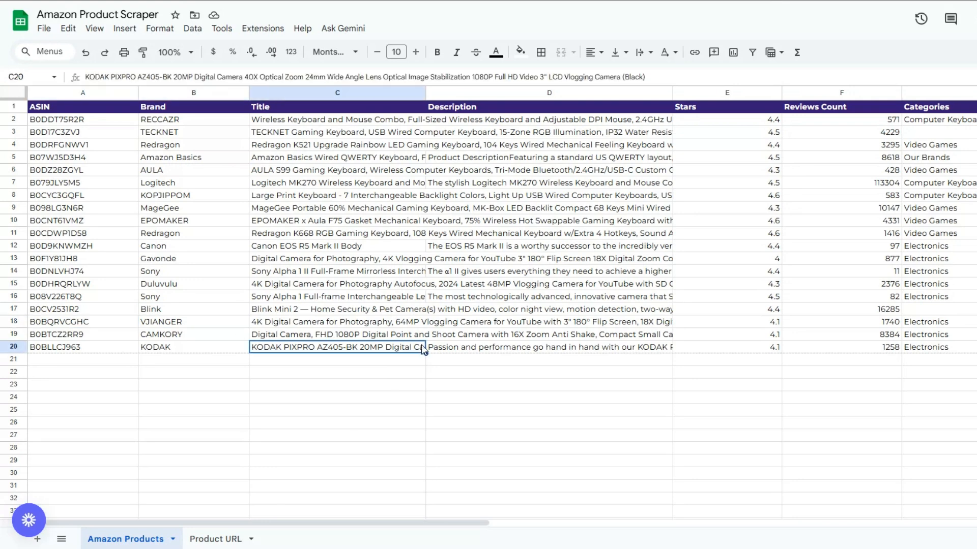
{"action": "left_click", "coordinate": [496, 347]}
{"action": "left_click", "coordinate": [774, 350]}
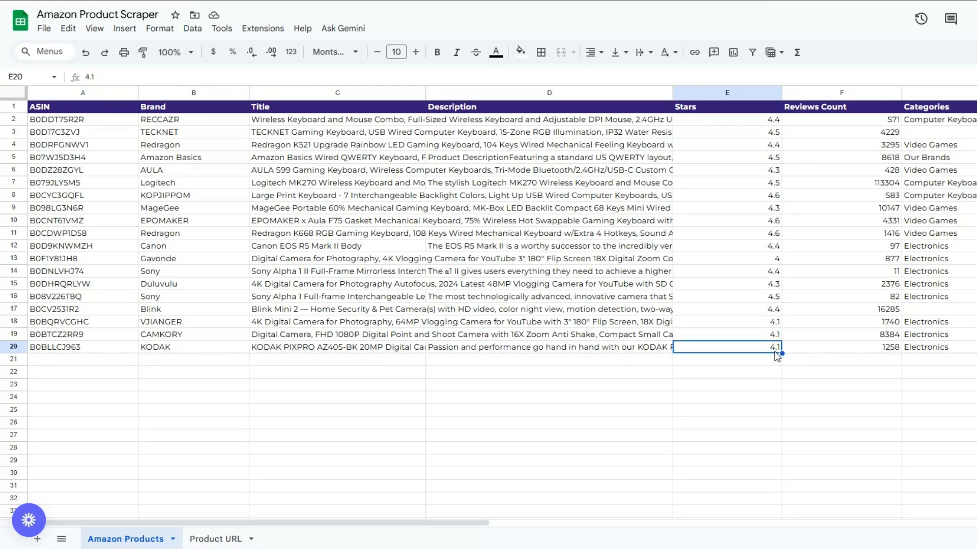
{"action": "left_click", "coordinate": [844, 348]}
{"action": "left_click", "coordinate": [931, 350]}
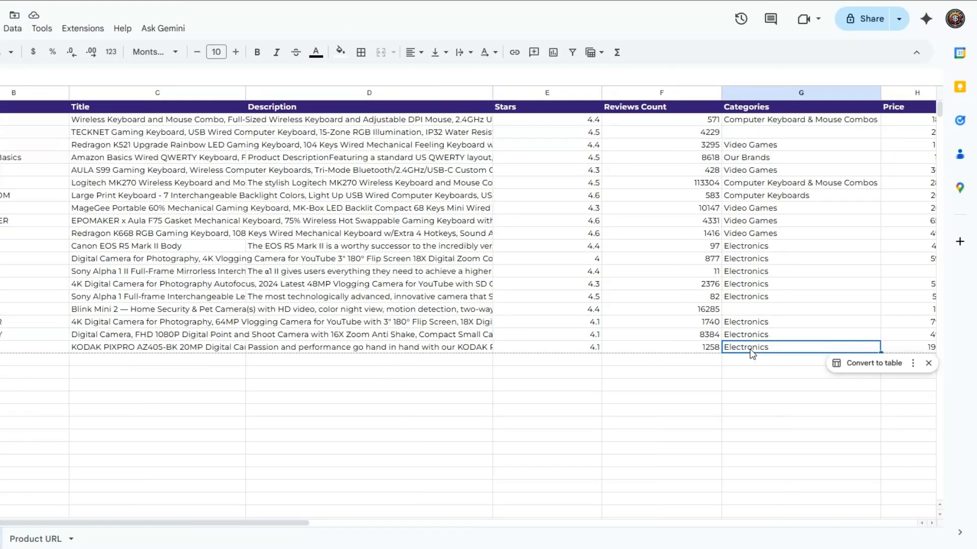
{"action": "left_click_drag", "start_coordinate": [272, 524], "coordinate": [581, 524]}
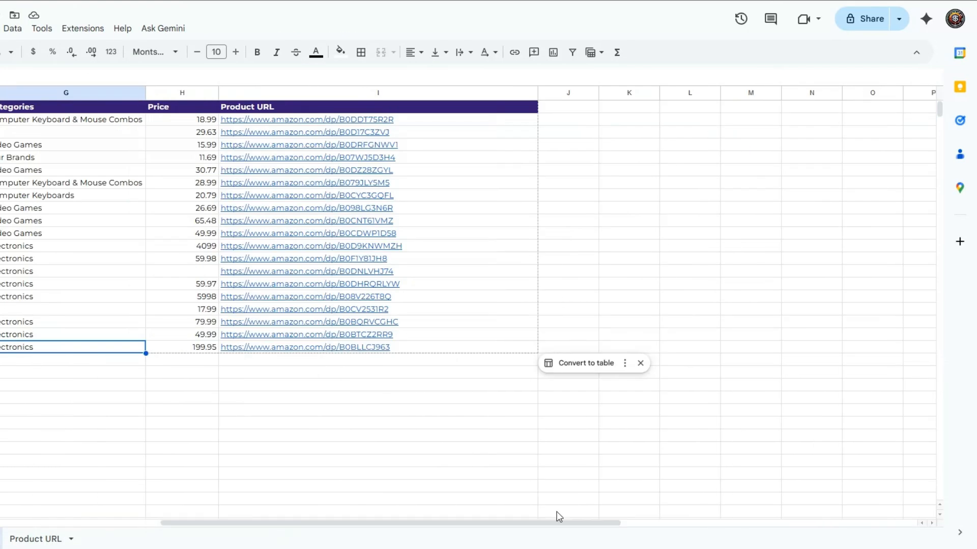
{"action": "left_click", "coordinate": [190, 347]}
{"action": "left_click", "coordinate": [309, 388]}
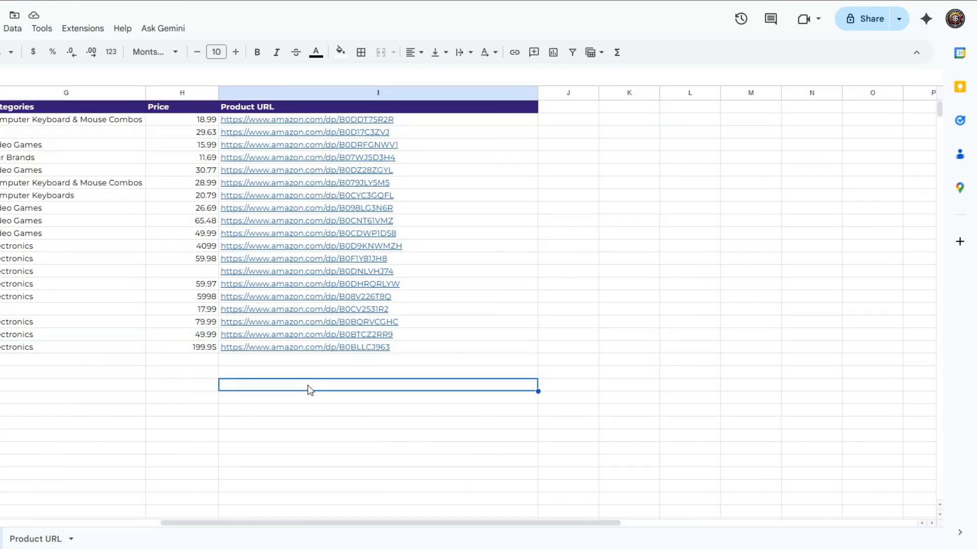
{"action": "left_click", "coordinate": [219, 541]}
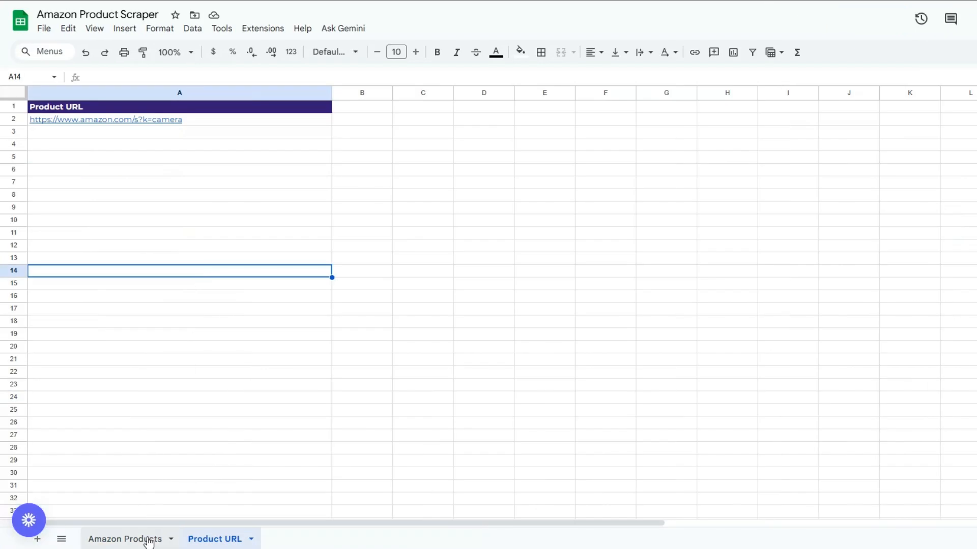
{"action": "left_click", "coordinate": [148, 541]}
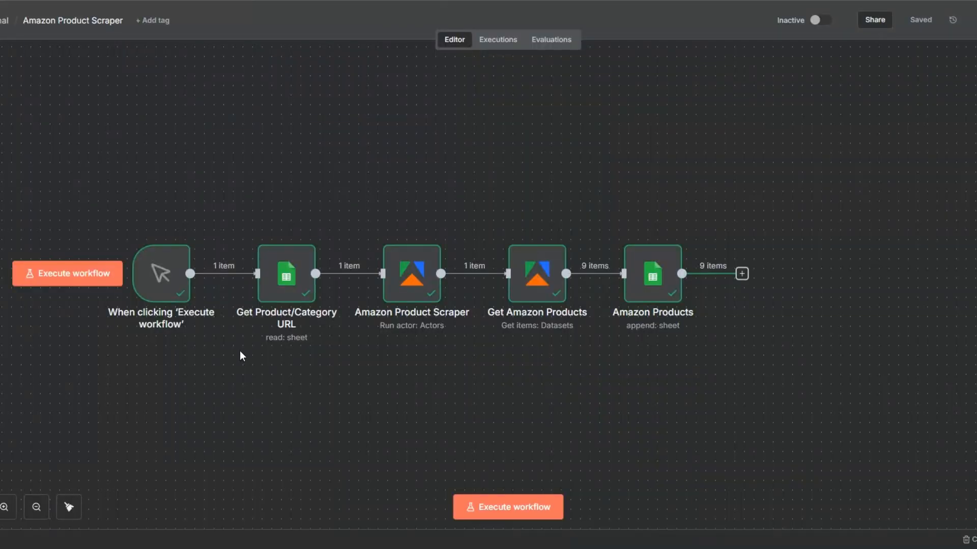